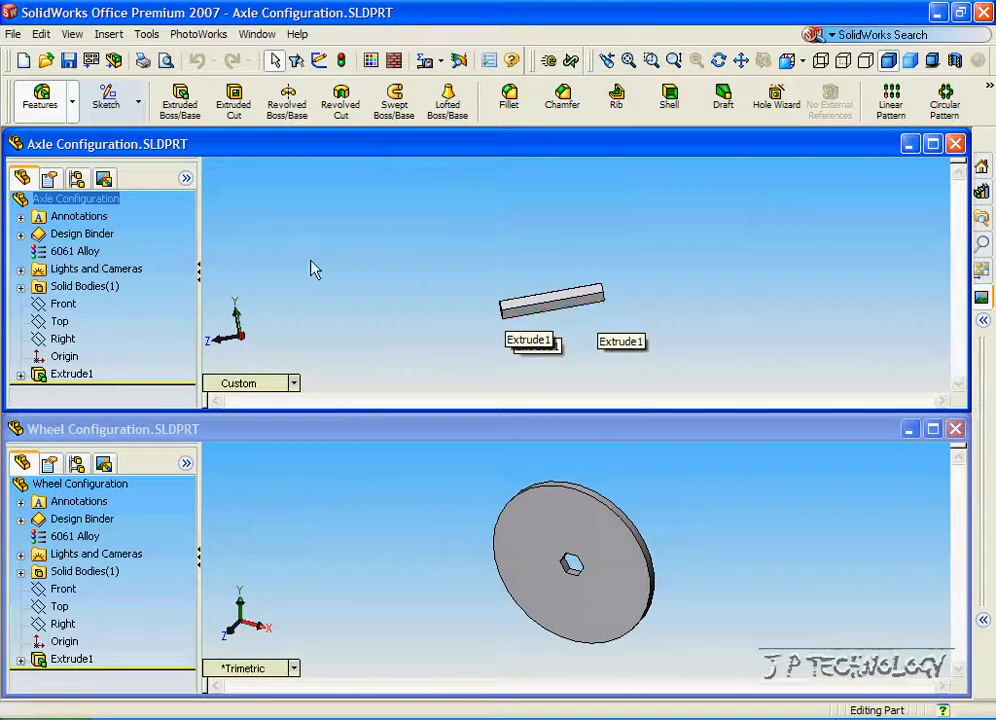
Create a new assembly document from the ASM-MM-ANSI template.
click(14, 36)
click(32, 57)
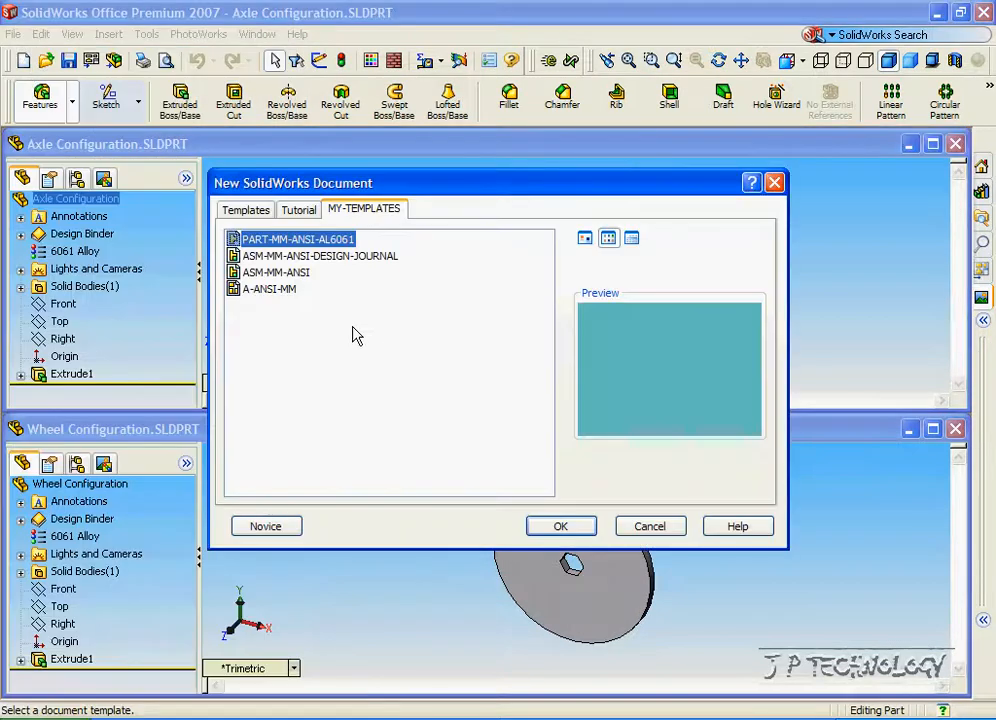
click(280, 272)
click(553, 526)
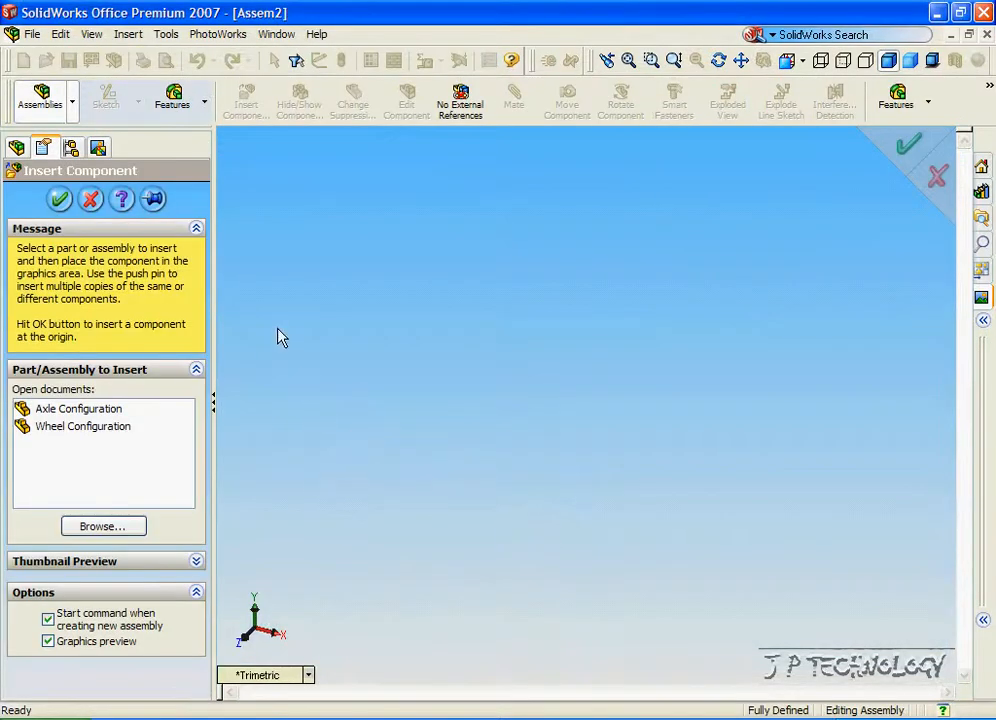
Display origins and place the Axle Configuration part at the assembly origin.
click(91, 34)
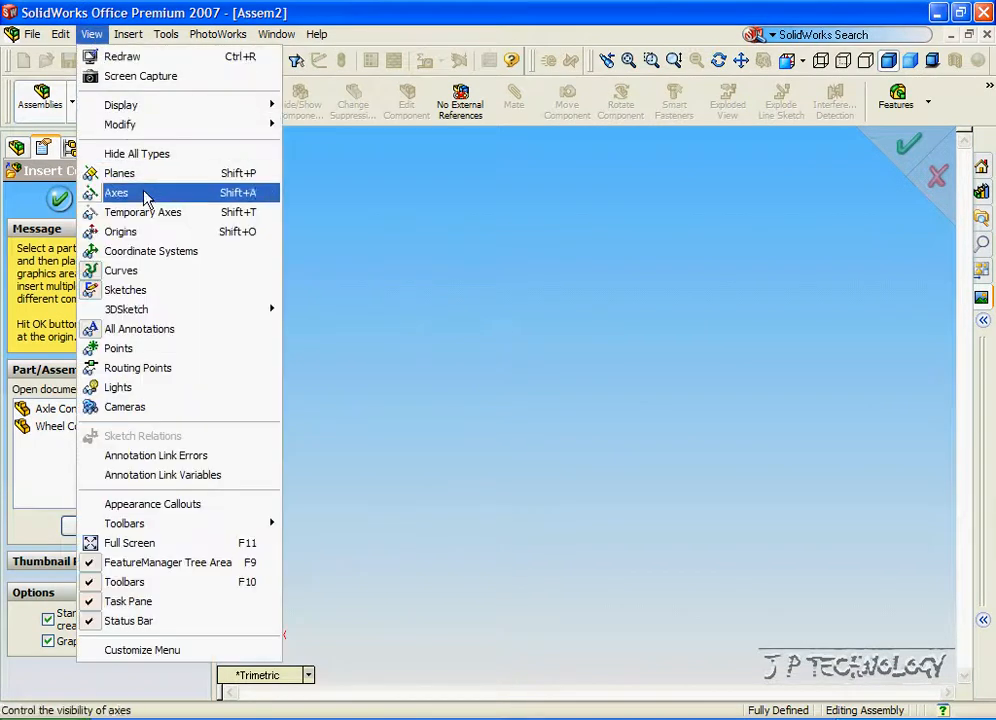
click(145, 238)
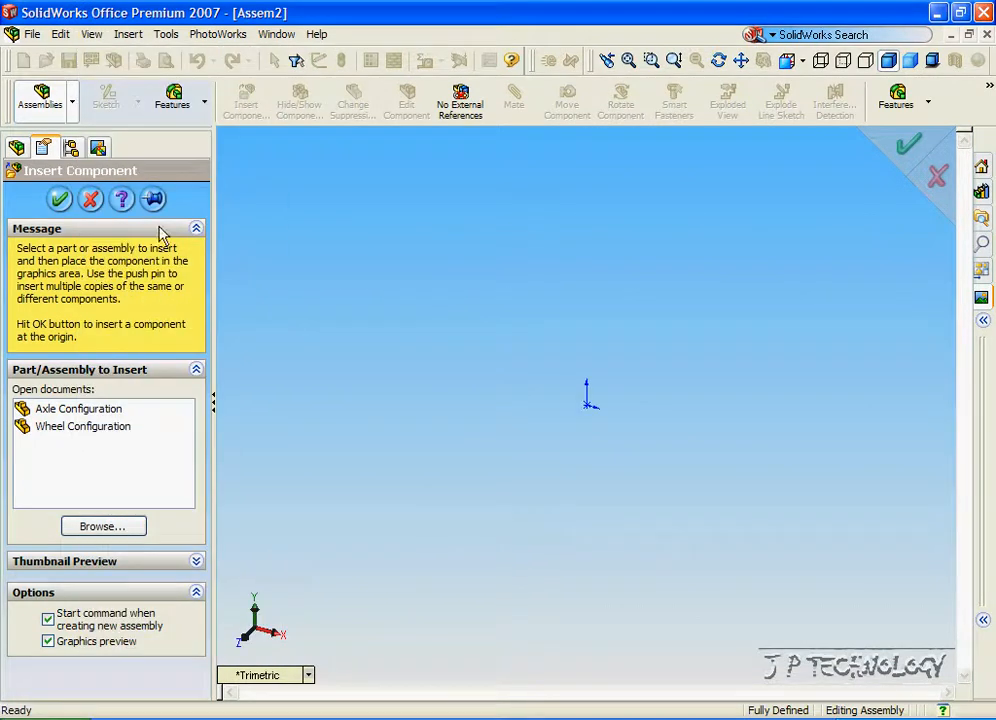
click(82, 410)
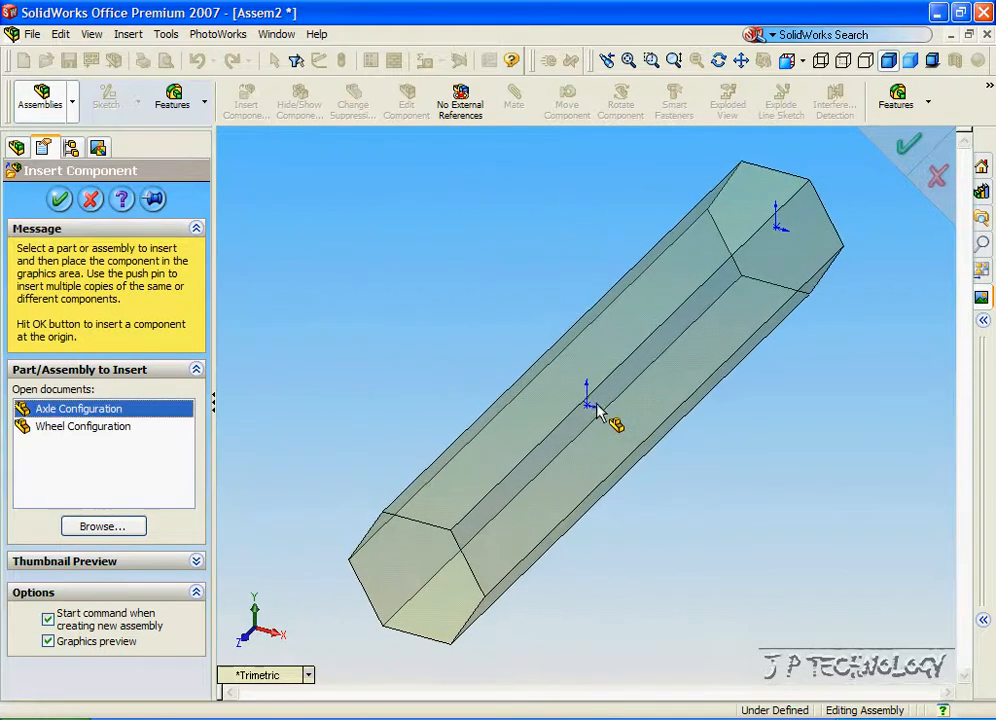
click(589, 405)
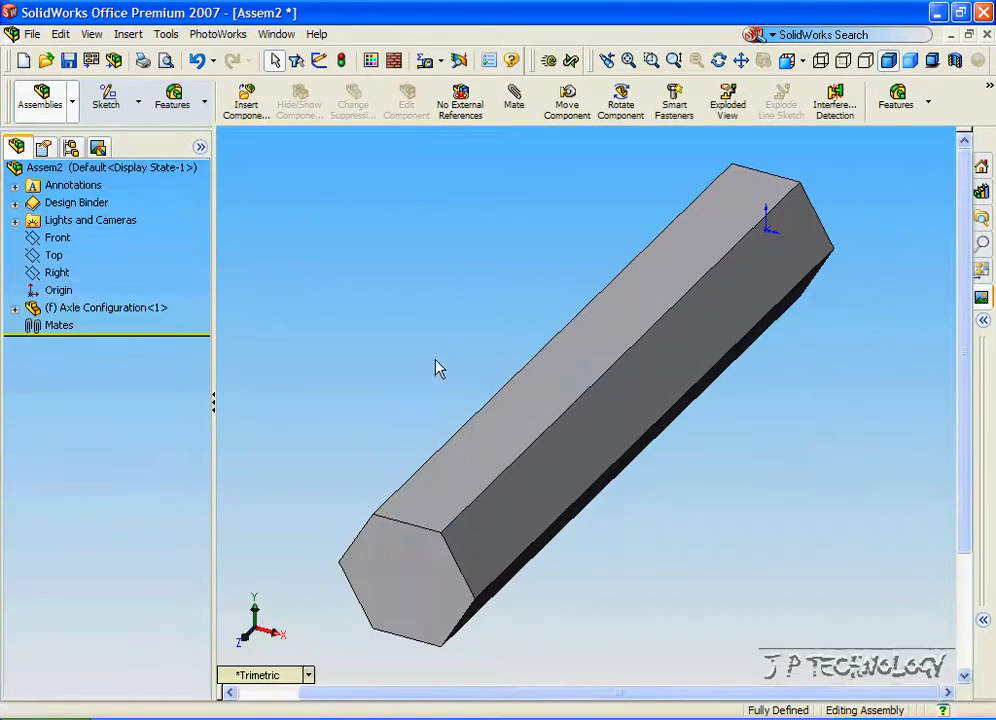
key(f)
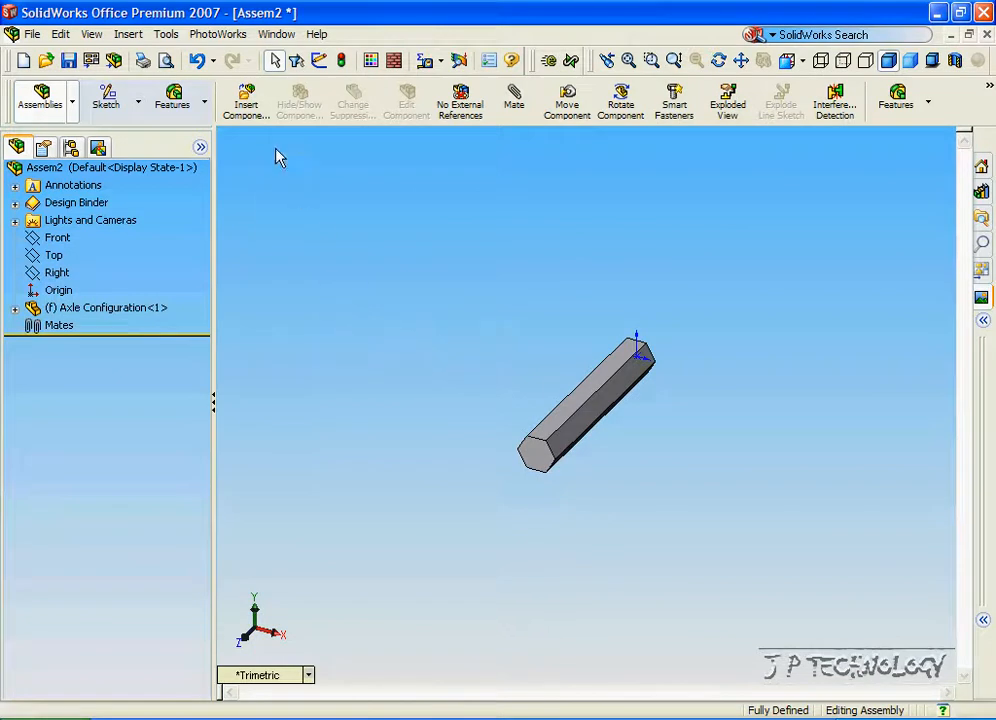
Insert the Wheel Configuration part into the assembly, placing it freely beside the axle.
click(250, 108)
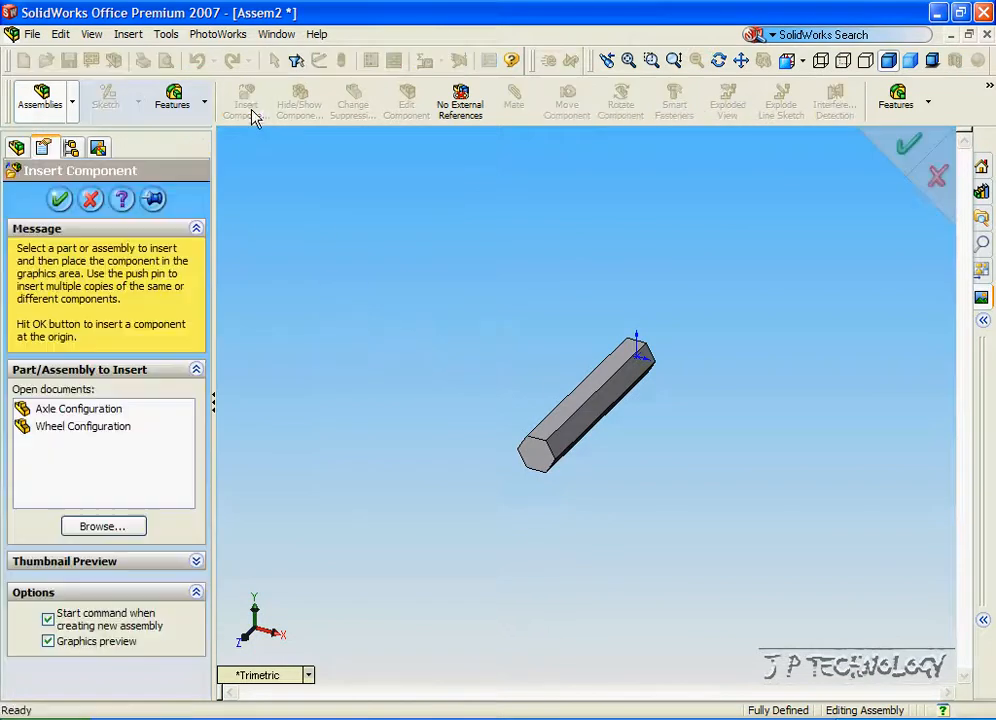
click(83, 427)
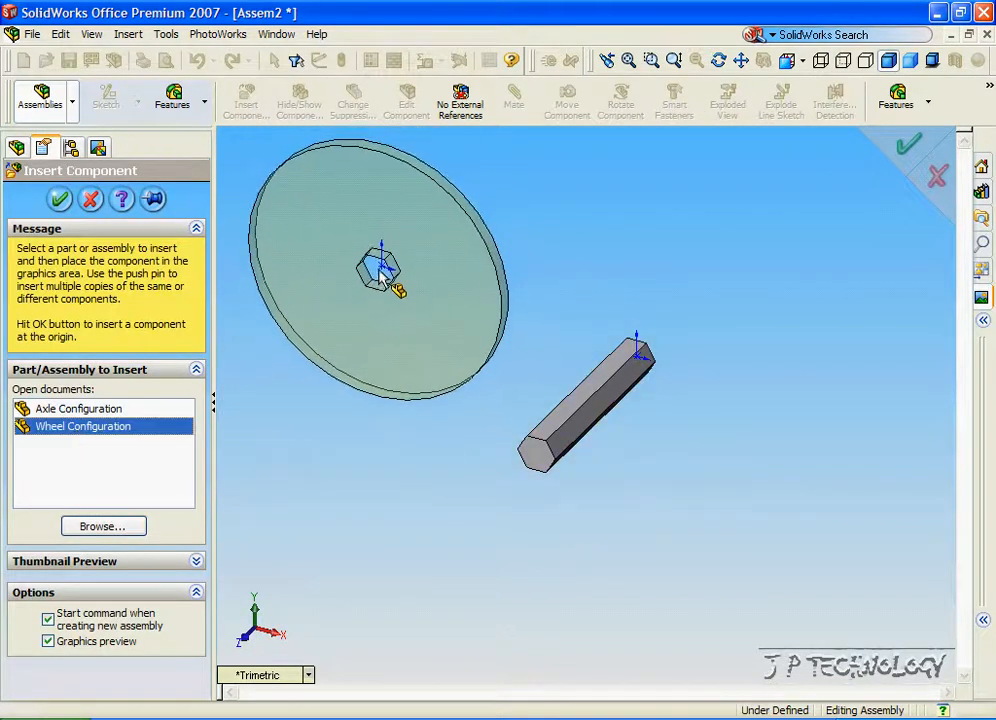
click(373, 276)
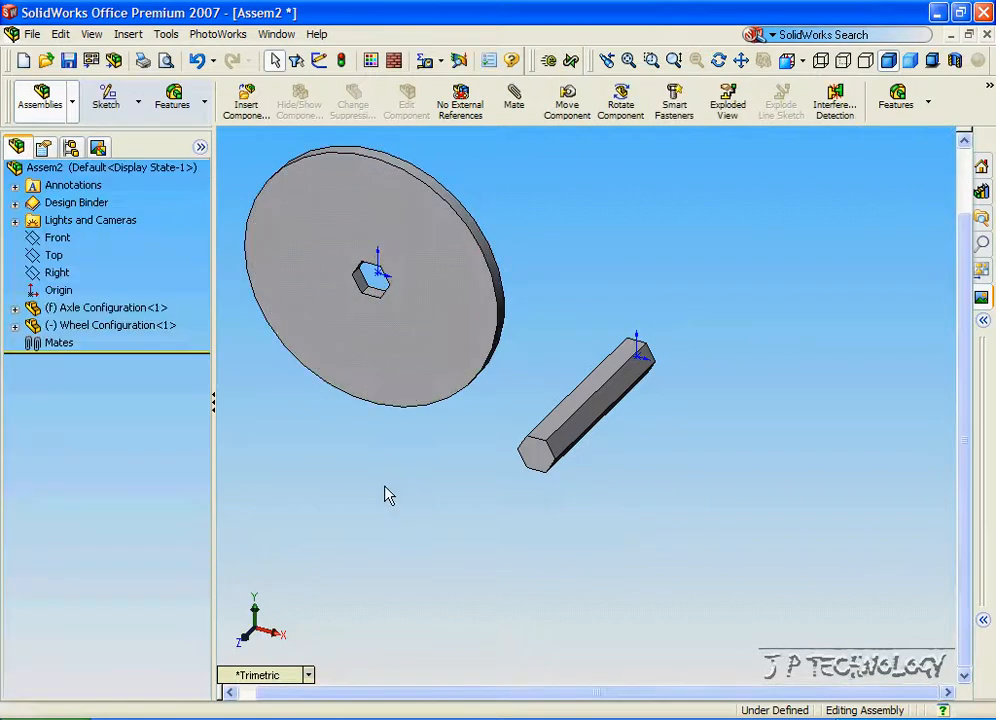
Add a coincident mate between the axle's upper flat face and the upper flat face inside the wheel's hexagonal hole.
click(519, 108)
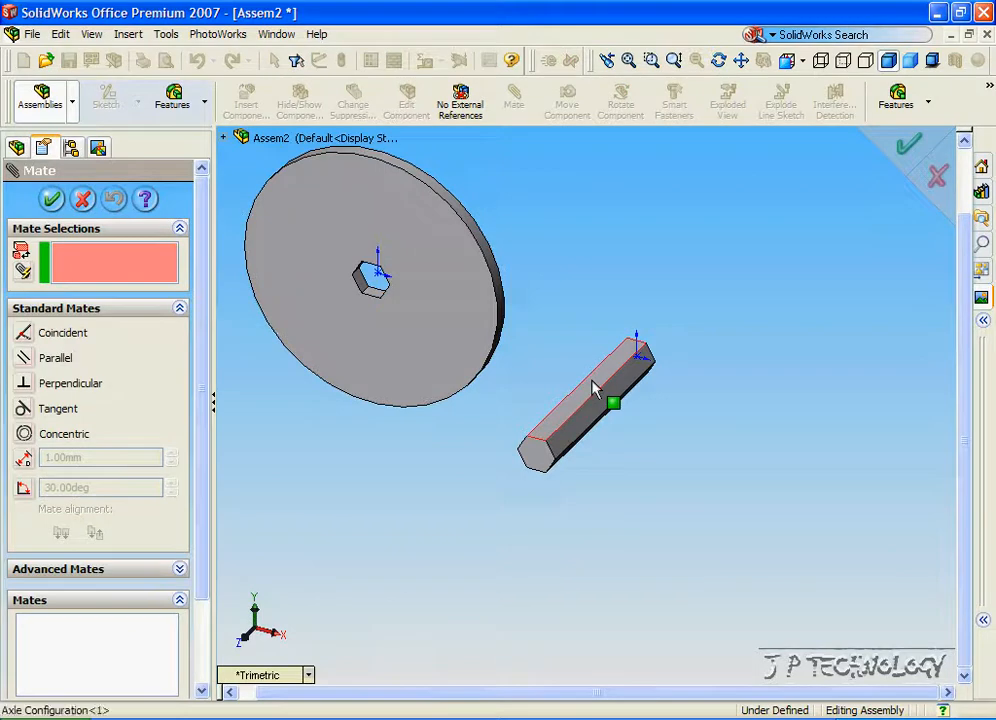
click(596, 389)
key(Up)
key(Up)
key(Up)
scroll(370, 302, down, 6)
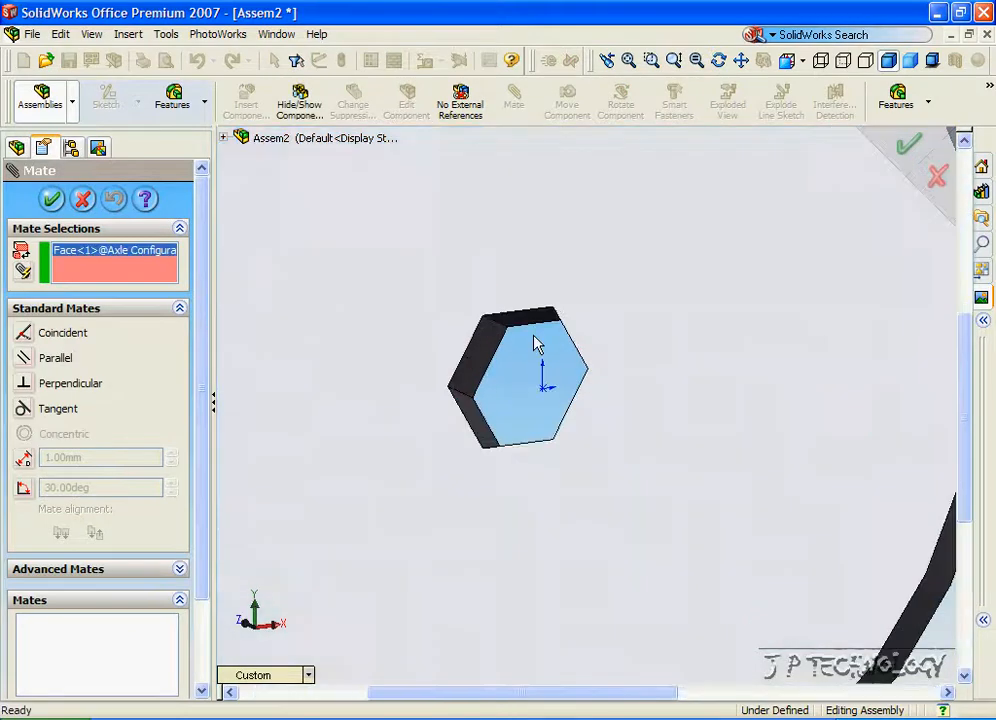
click(530, 332)
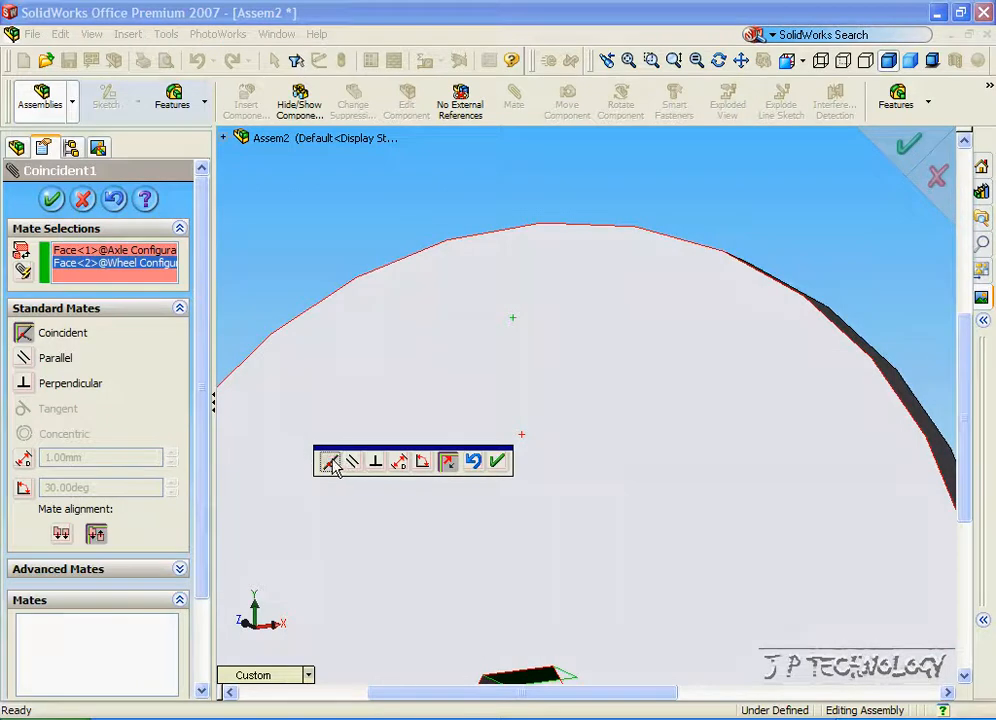
click(497, 461)
Add a second coincident mate between another flat side of the axle and the corresponding face of the wheel's hexagonal hole.
scroll(507, 467, up, 5)
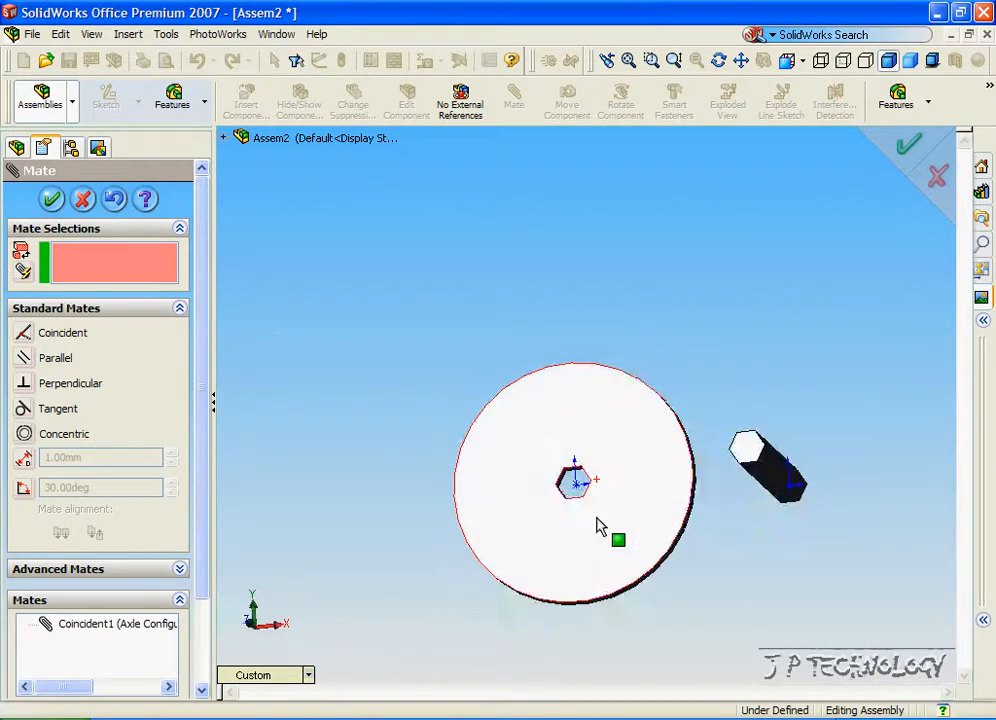
click(772, 500)
middle_drag(772, 500, 582, 498)
scroll(575, 420, down, 6)
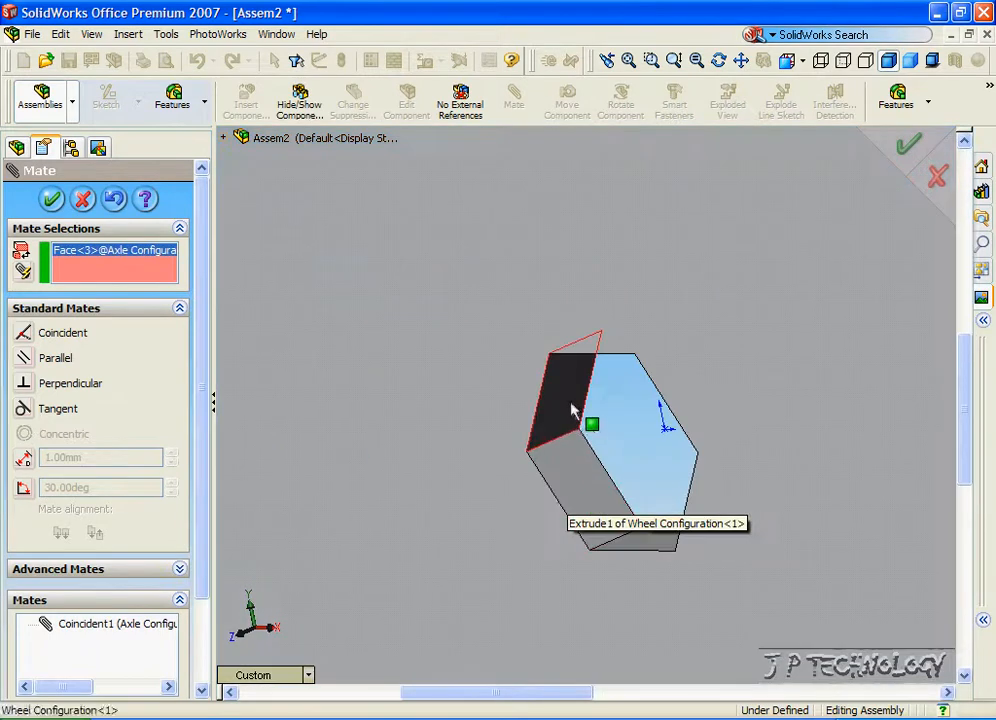
click(573, 410)
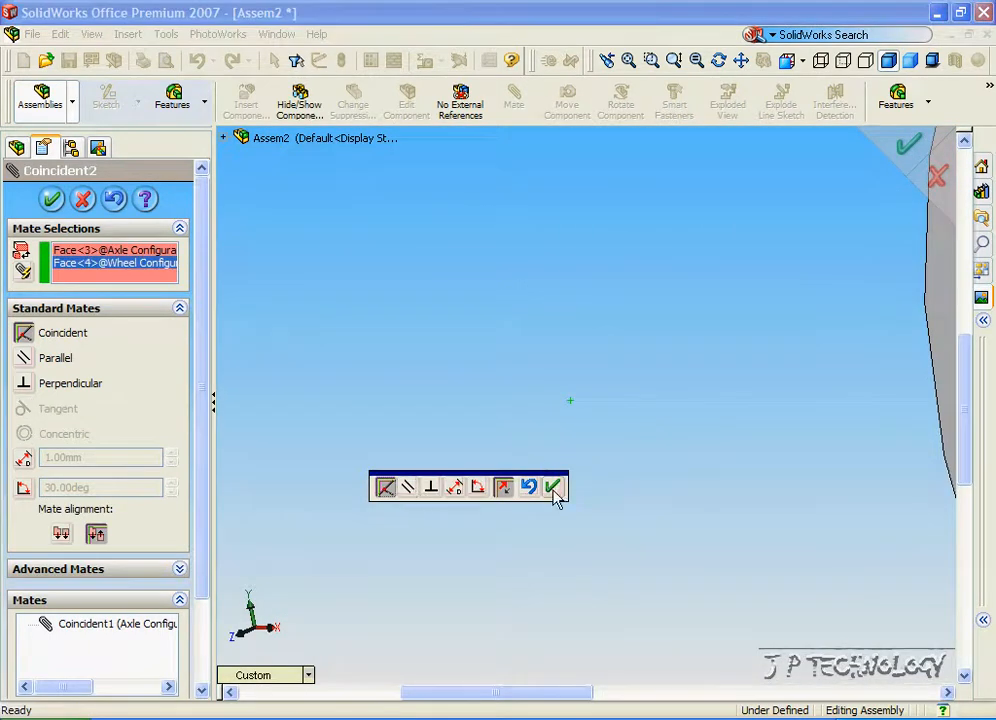
click(553, 487)
Slide the wheel along the axle toward the axle's near end and finish the Mate command.
scroll(711, 516, up, 6)
middle_drag(718, 494, 743, 352)
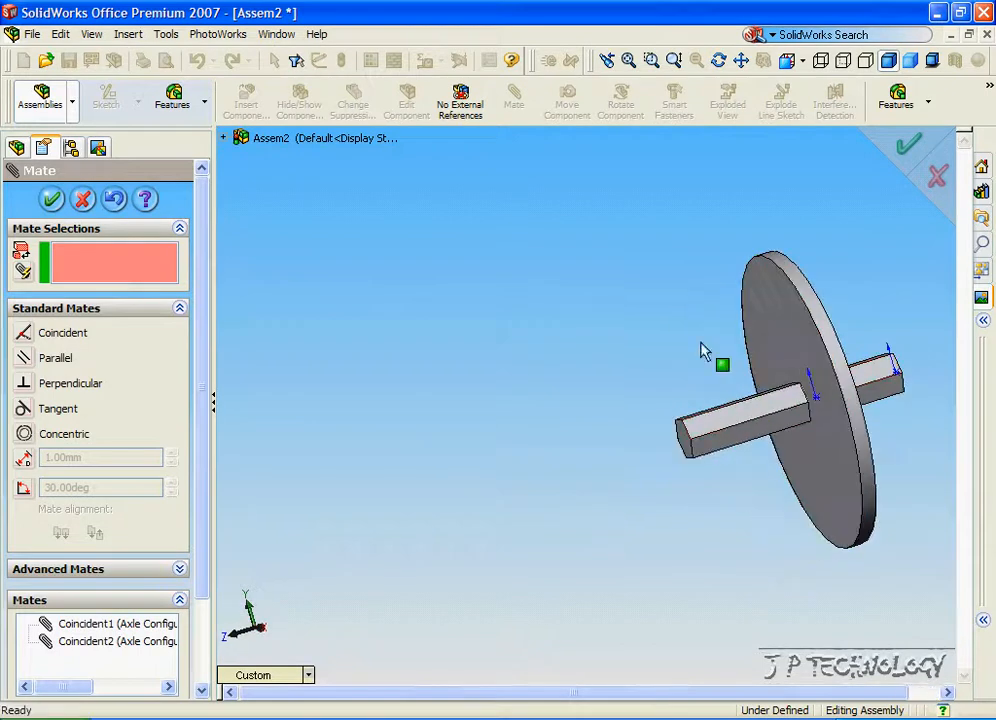
drag(806, 352, 765, 412)
click(51, 199)
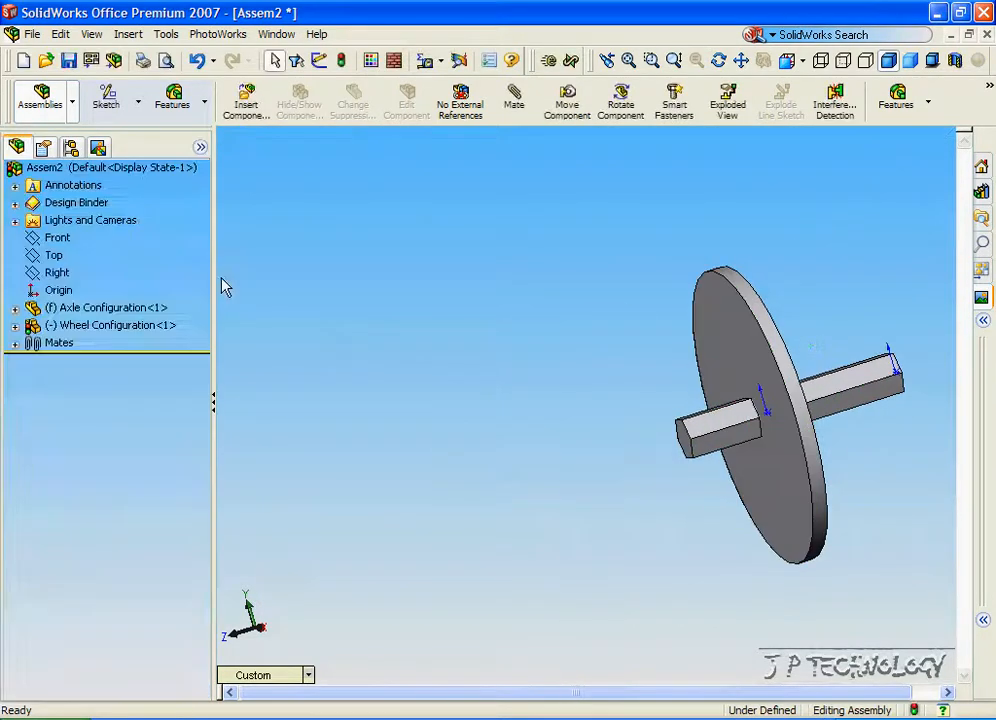
Add an assembly configuration named Left.
click(80, 167)
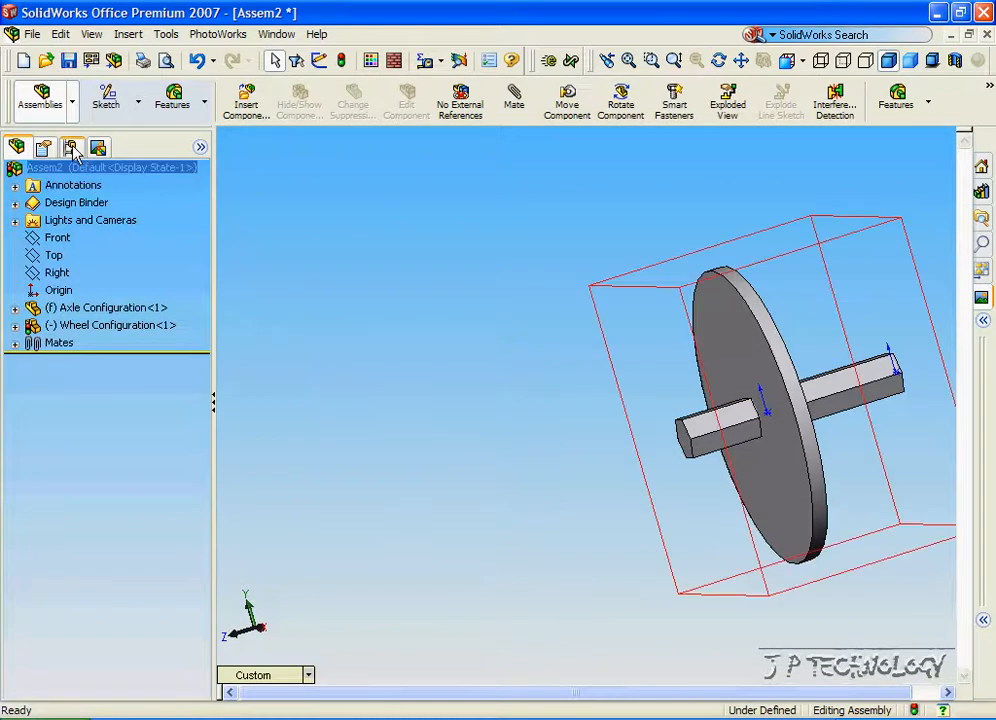
click(72, 148)
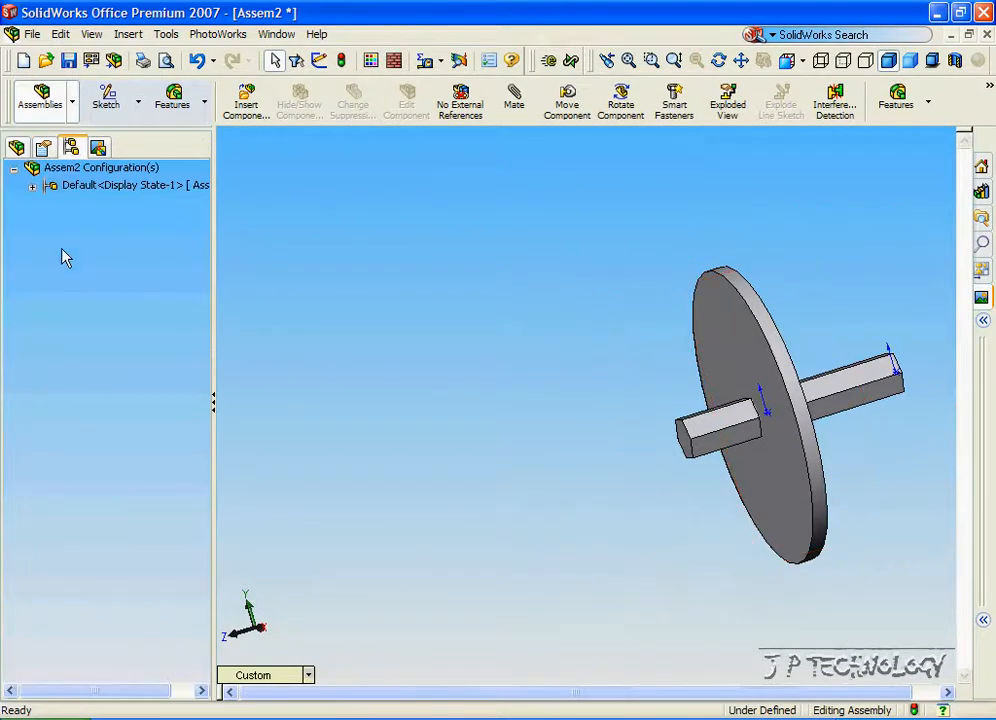
click(56, 170)
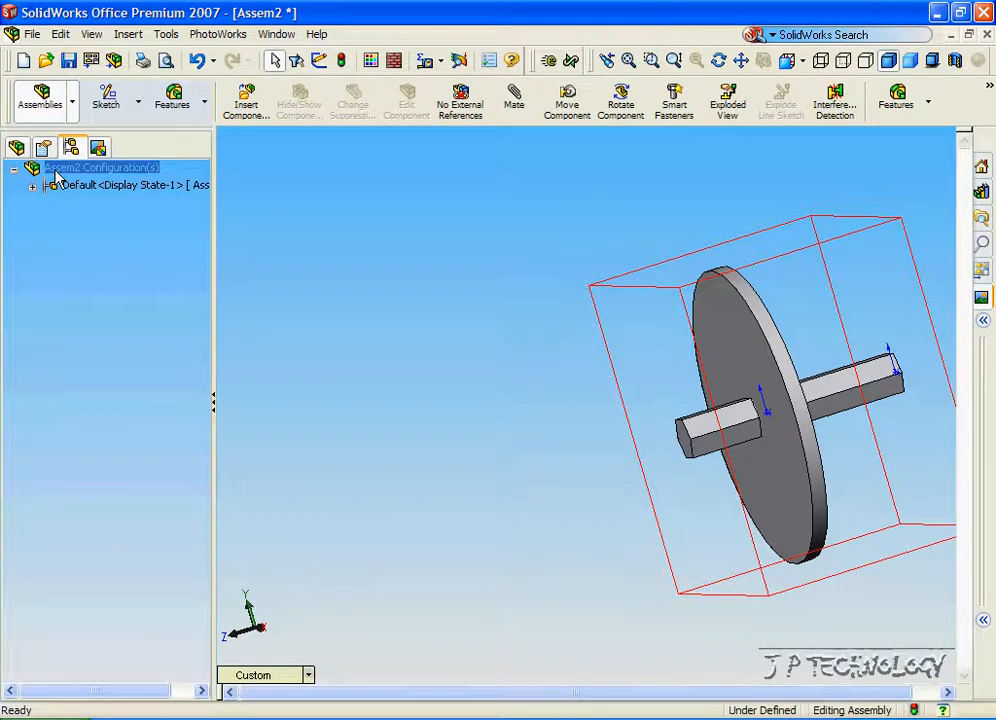
right_click(57, 176)
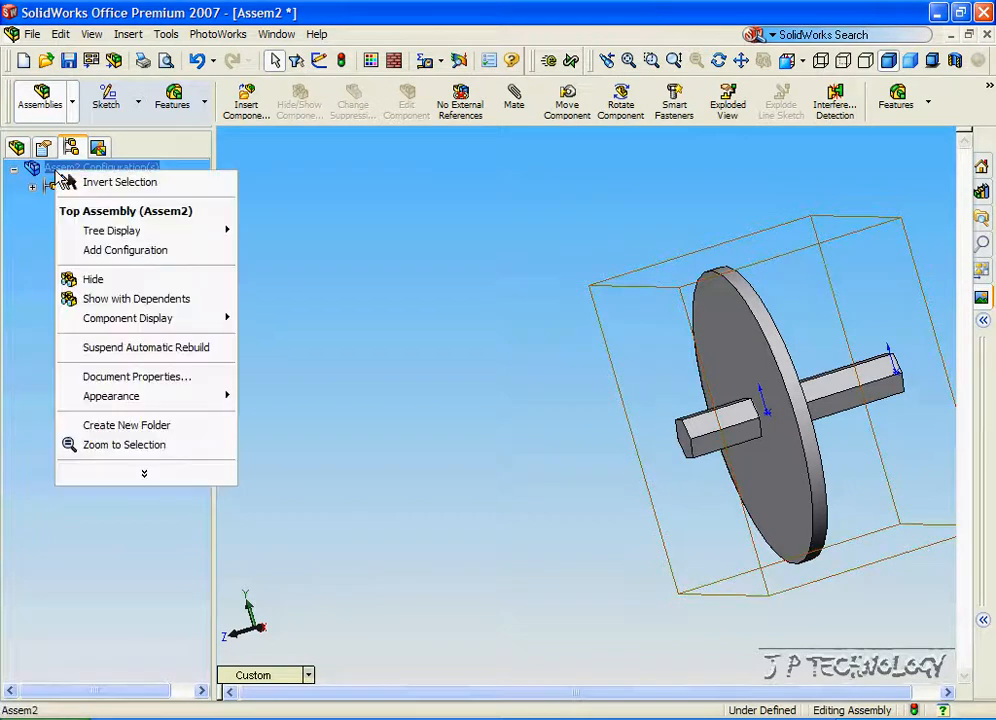
click(120, 255)
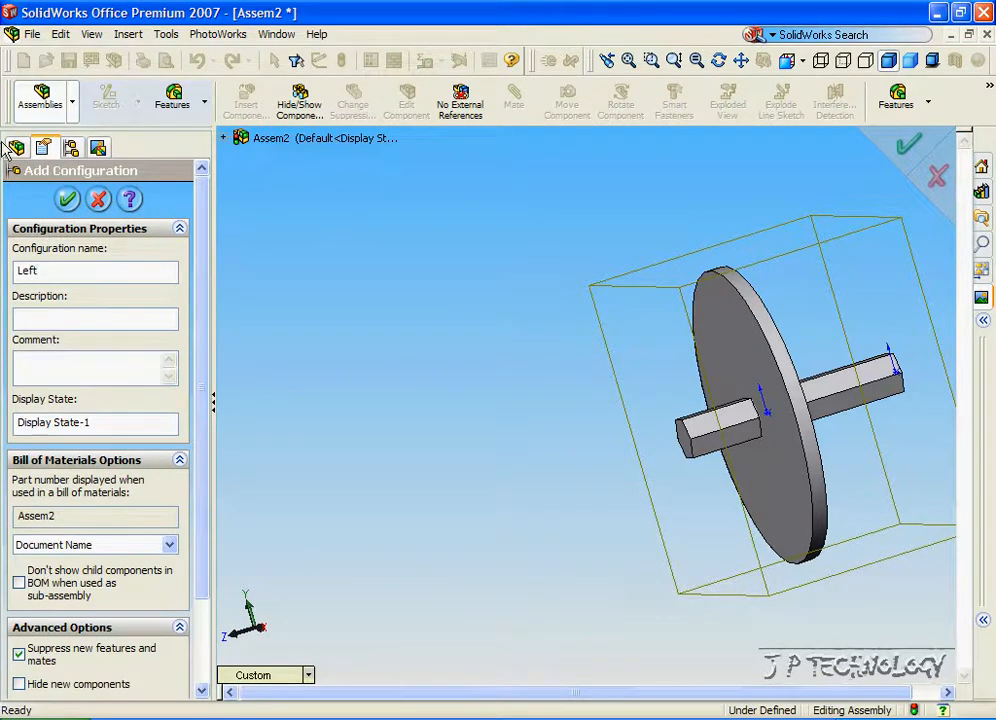
click(67, 199)
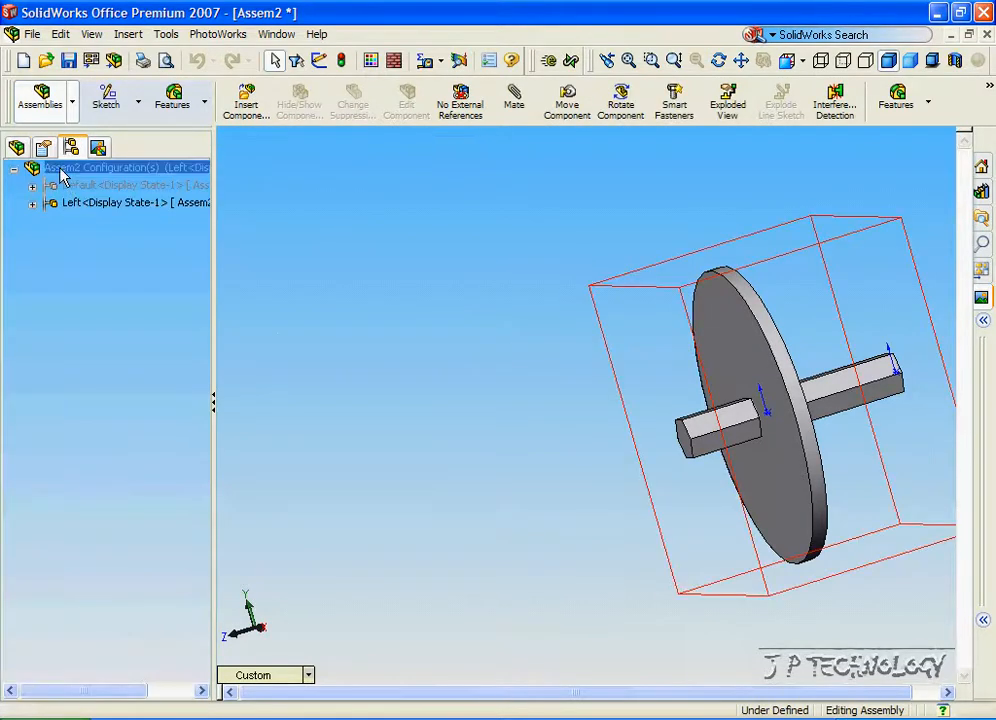
Add an assembly configuration named Center.
right_click(62, 174)
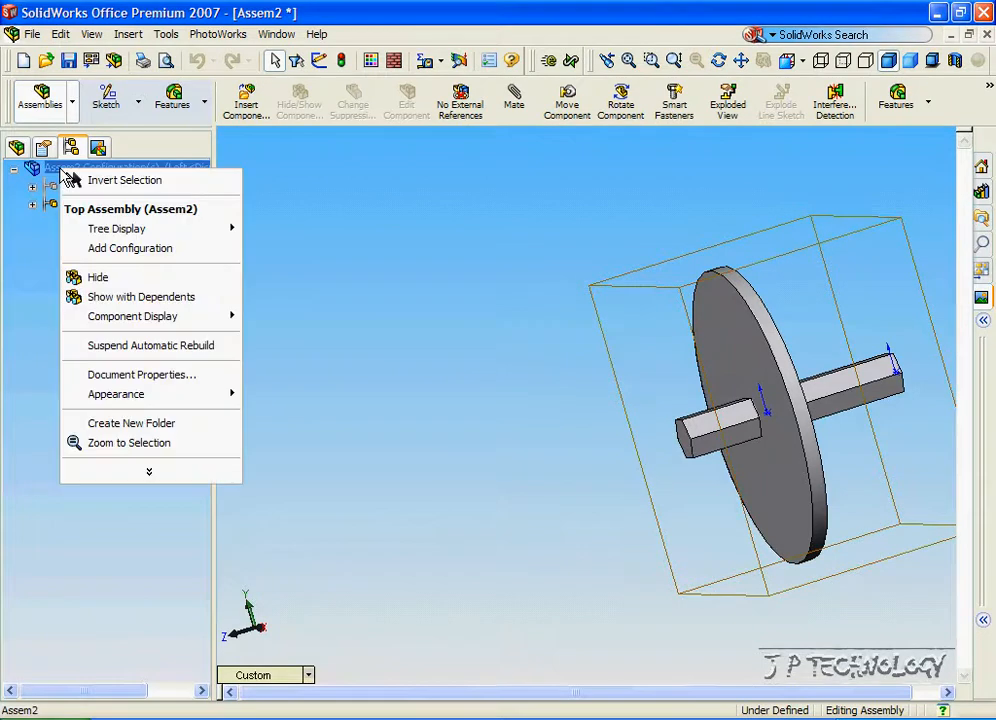
click(102, 253)
text(Center)
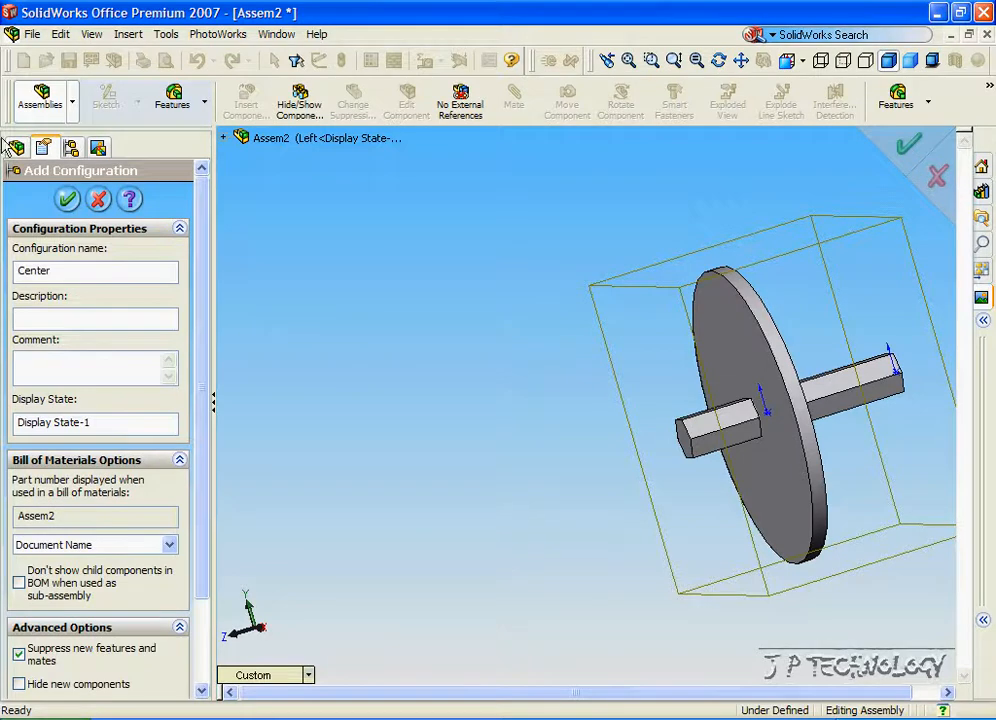
click(67, 199)
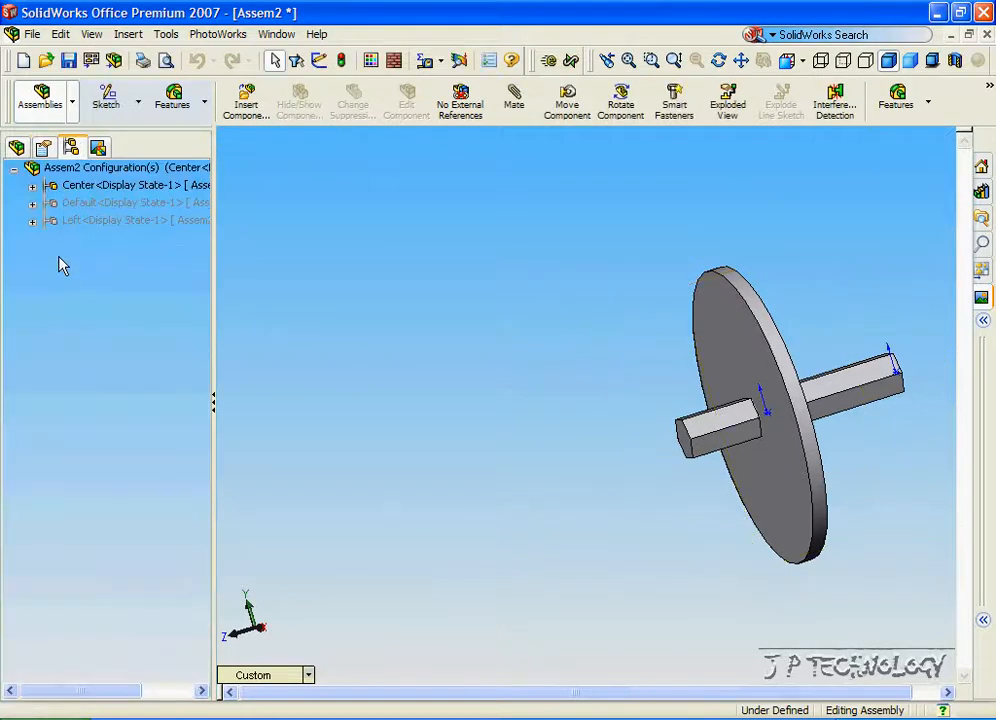
Add an assembly configuration named Right.
right_click(46, 168)
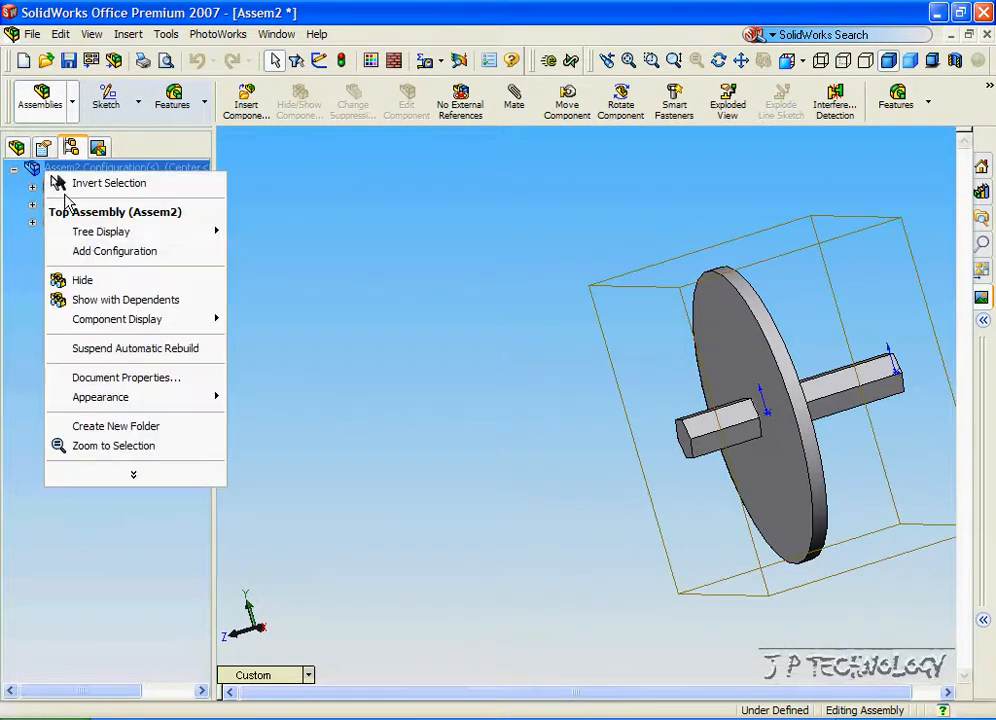
click(86, 253)
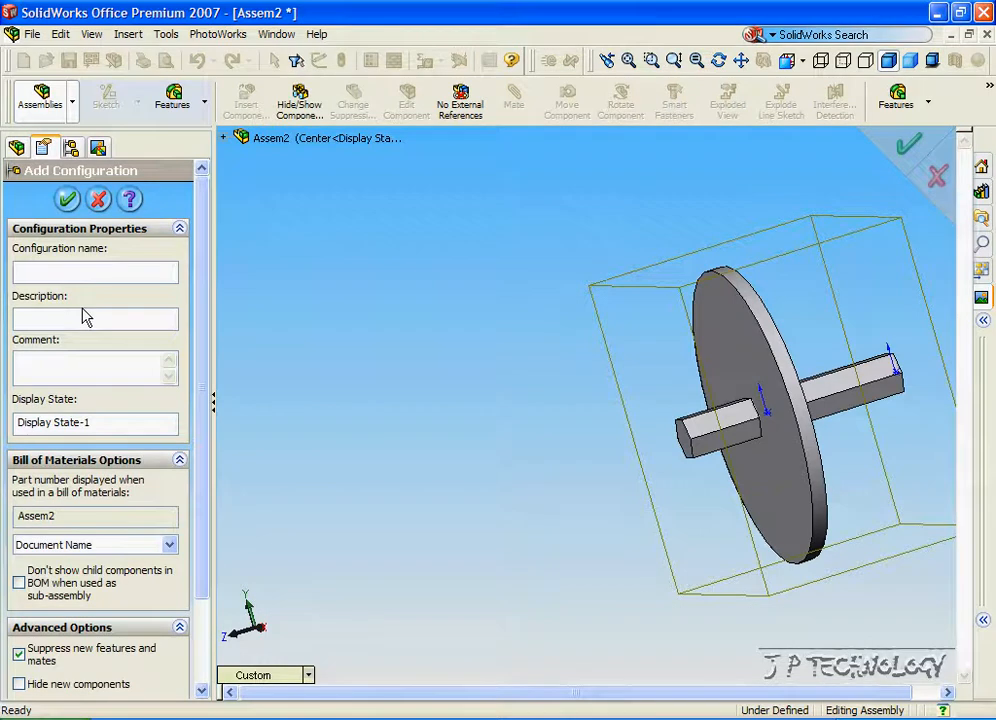
click(67, 199)
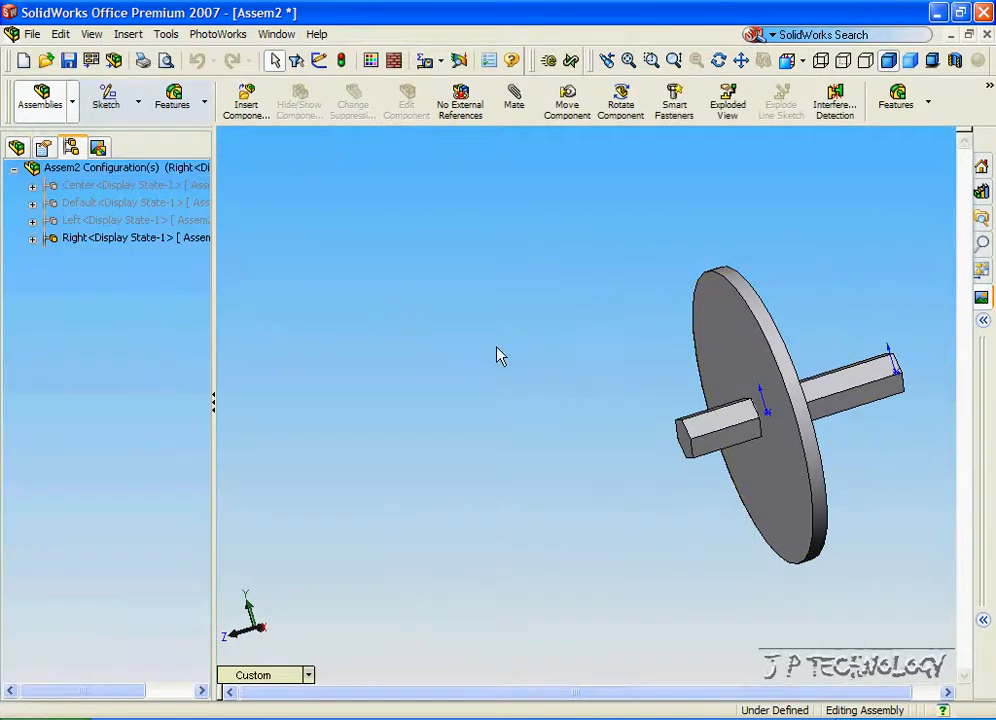
Slide the wheel along the axle toward the axle's far end.
drag(756, 395, 801, 398)
key(Escape)
key(Right)
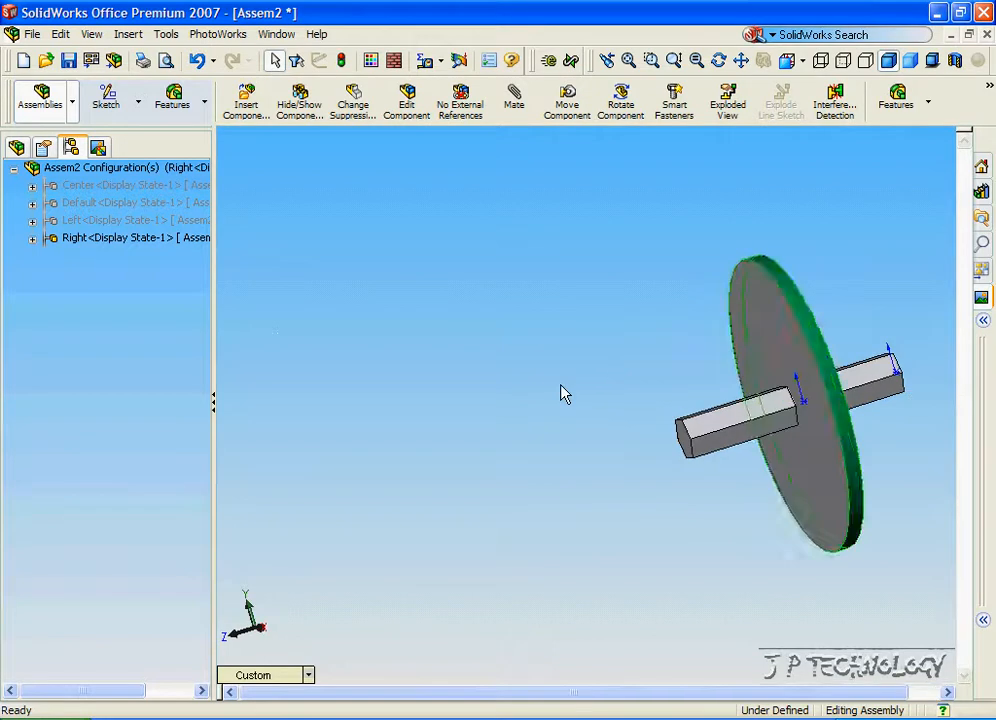
click(563, 393)
key(Right)
Activate the Left configuration of the assembly.
click(113, 240)
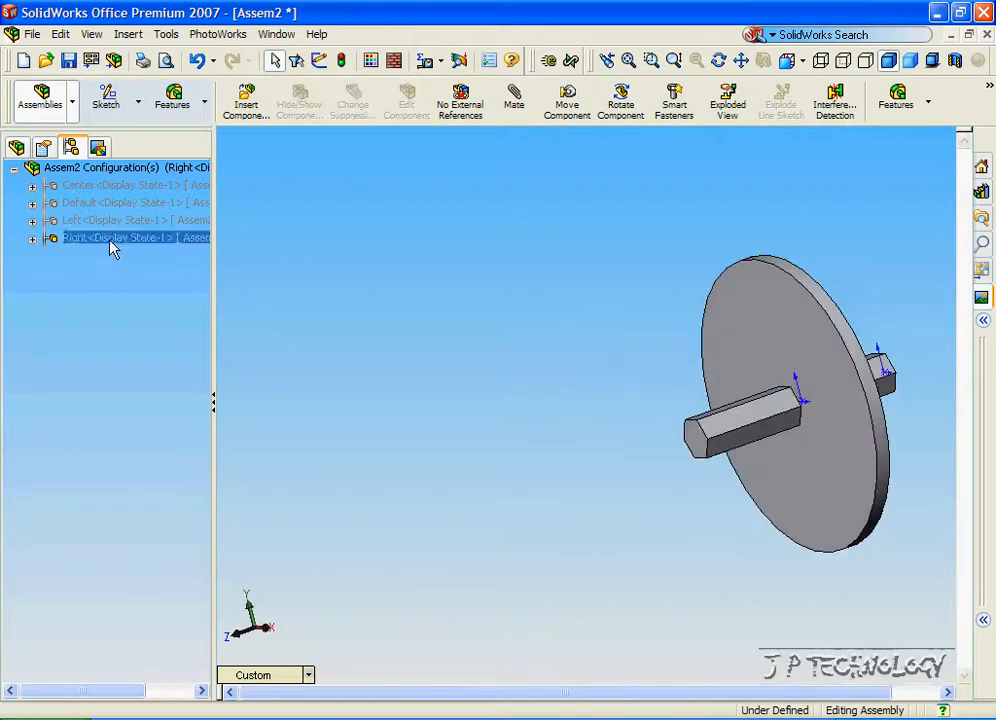
click(108, 222)
double_click(100, 227)
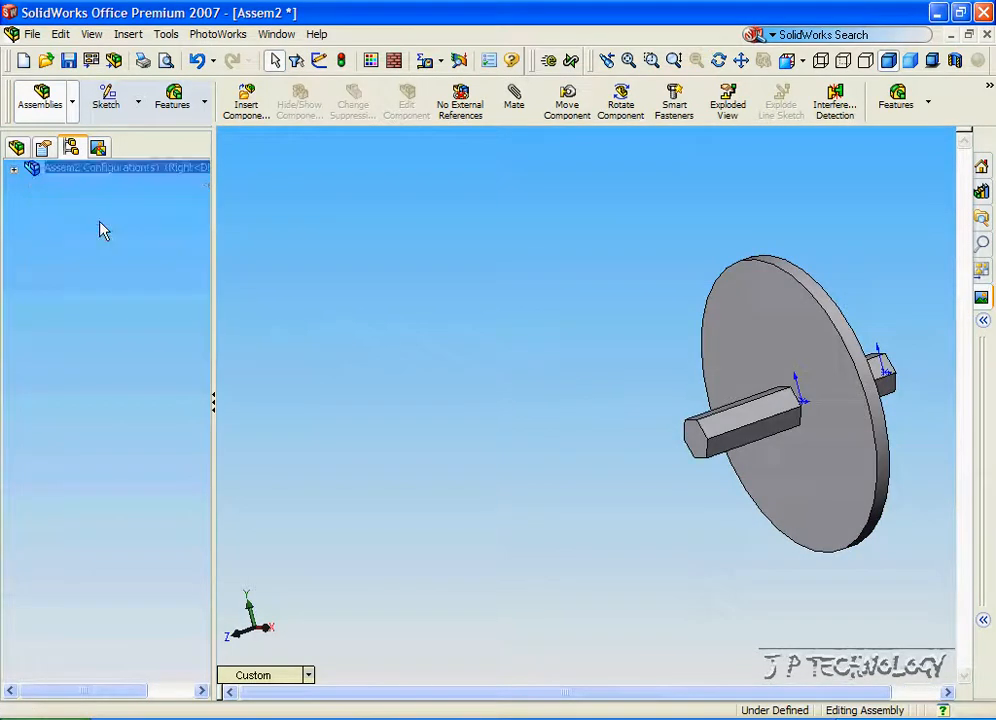
In the Left configuration, add a coincident mate between the wheel's outer face and the axle's near end face.
click(18, 148)
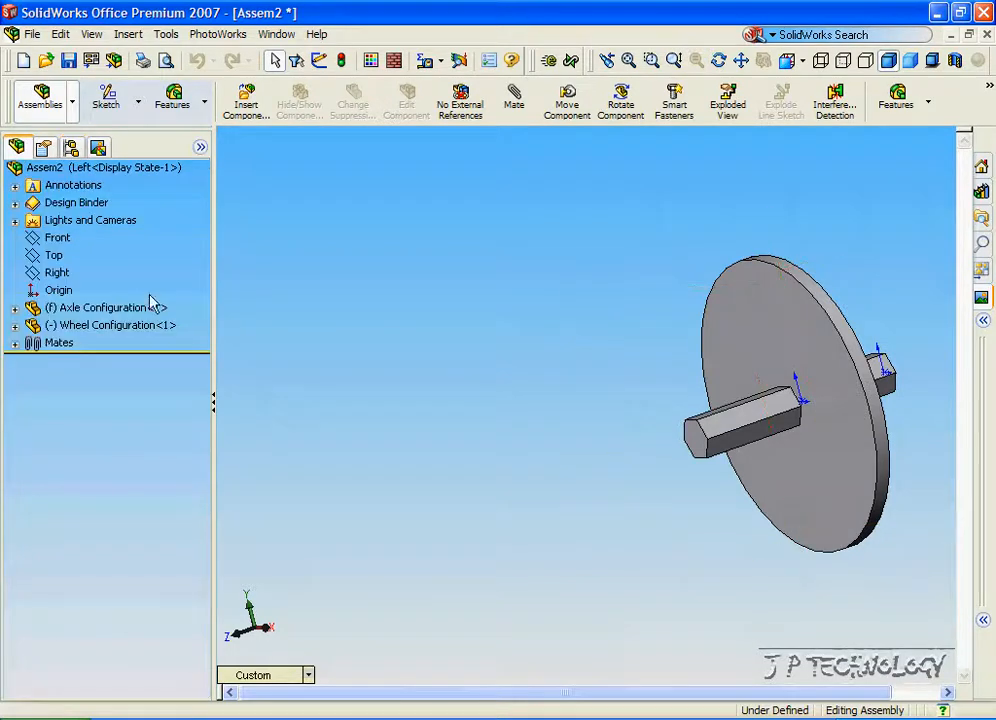
click(514, 98)
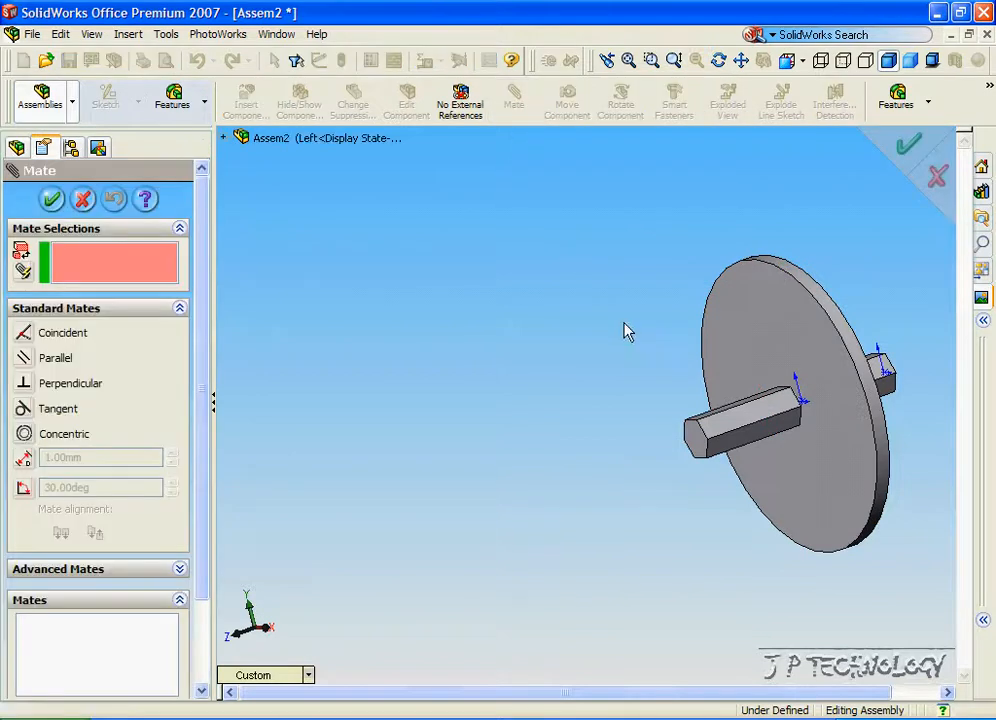
click(783, 339)
click(695, 443)
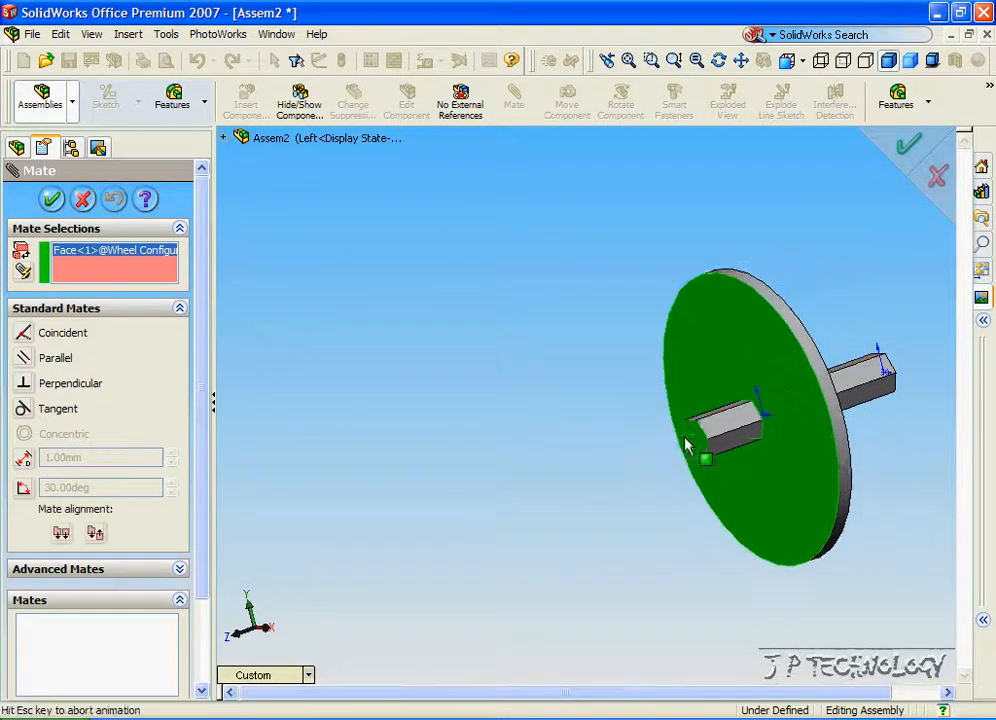
click(475, 482)
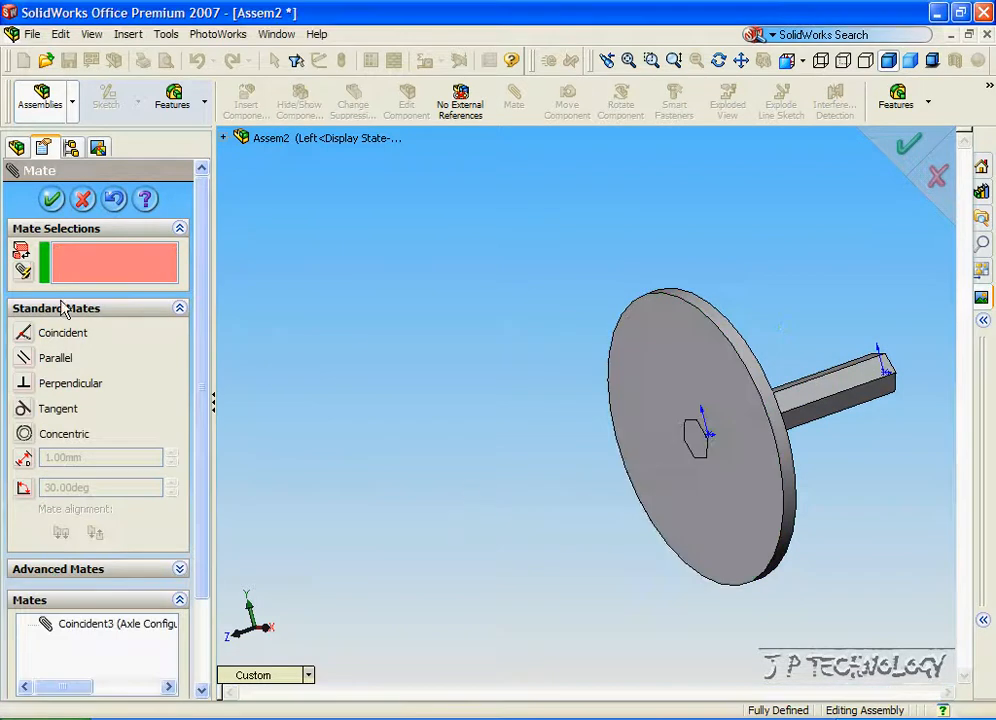
scroll(199, 311, down, 2)
drag(199, 311, 178, 222)
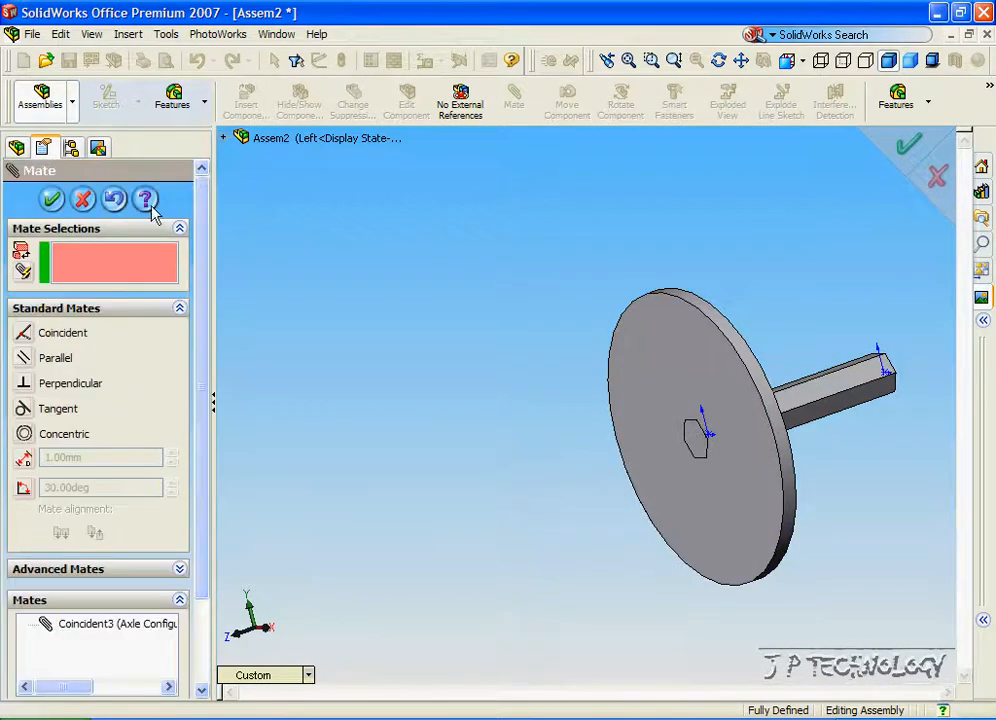
click(46, 203)
click(100, 167)
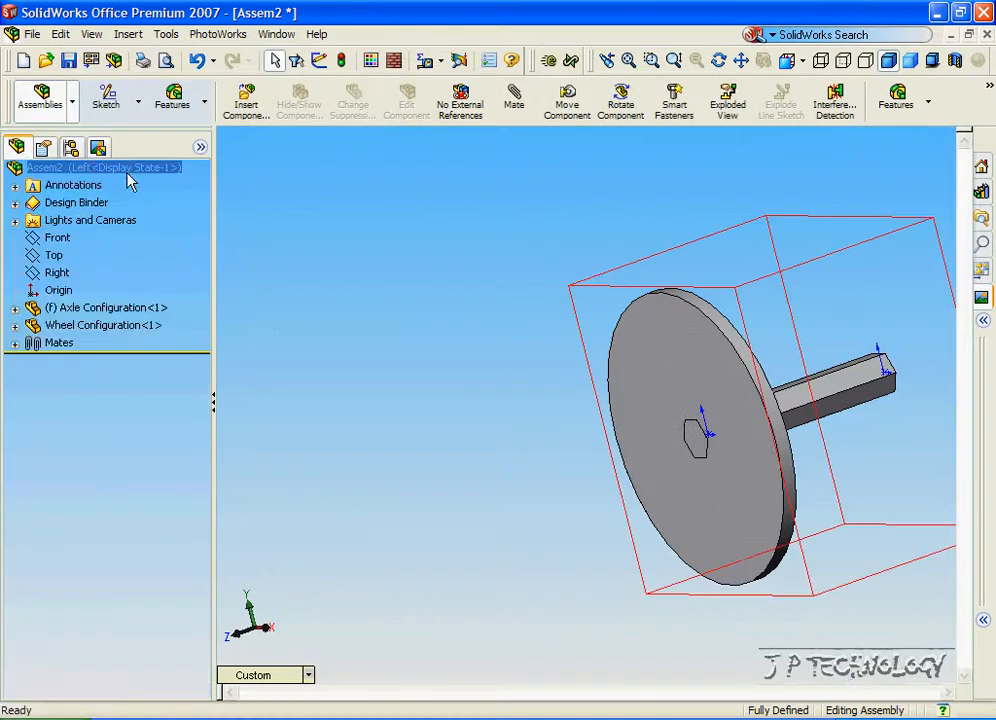
Activate the Right configuration of the assembly and return to its feature tree.
click(71, 148)
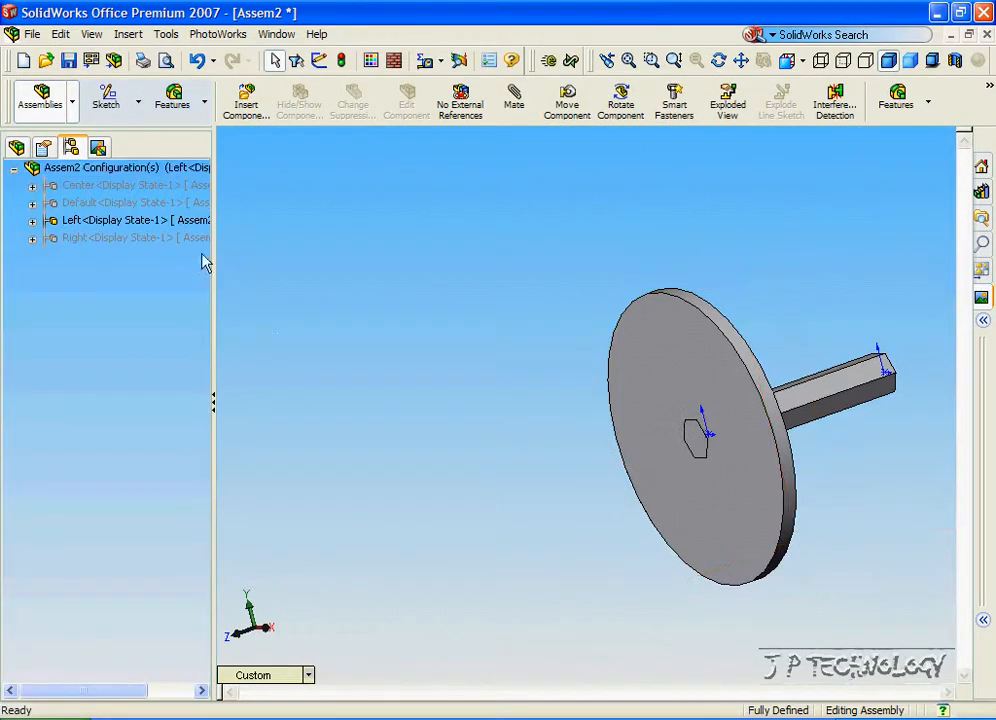
click(81, 239)
double_click(79, 240)
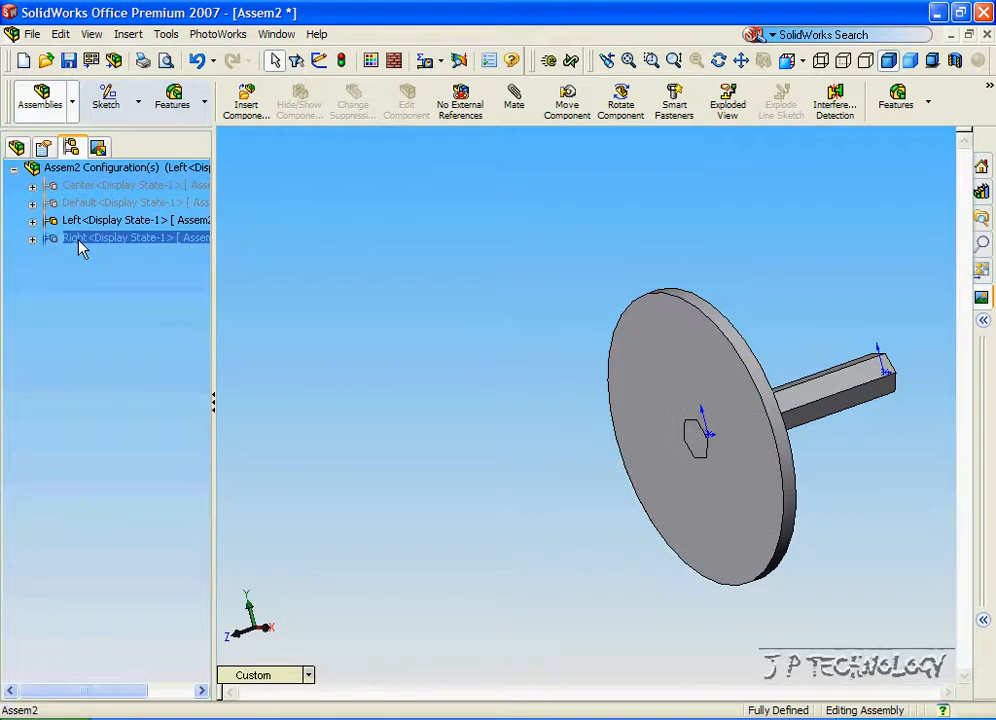
click(17, 148)
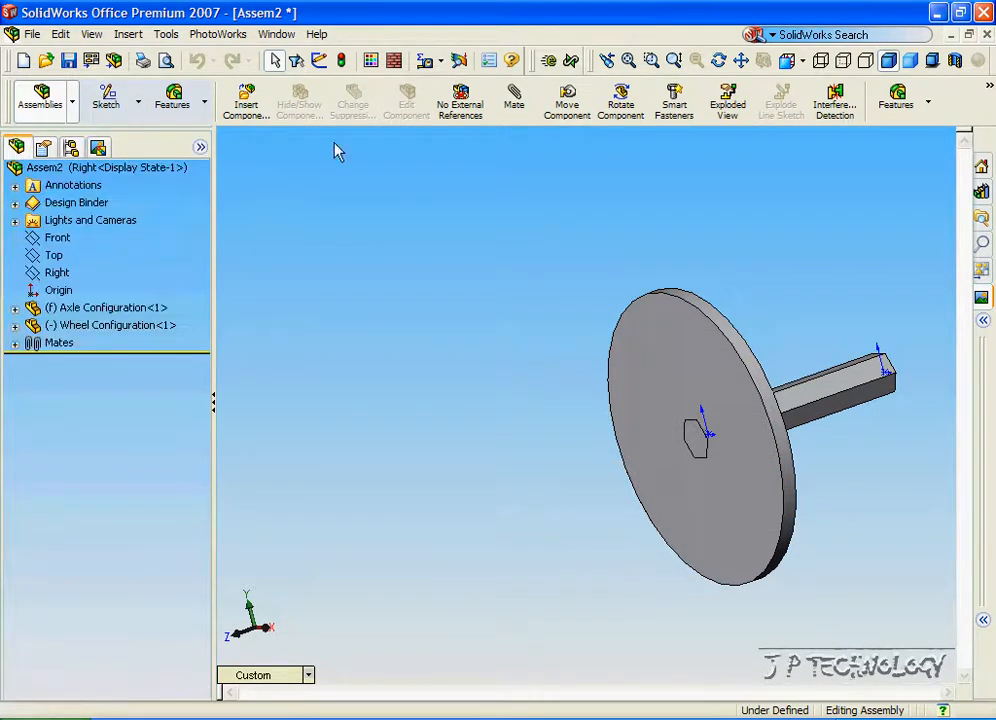
In the Right configuration, add a coincident mate between the wheel's back face and the axle's far end face.
click(520, 106)
middle_drag(348, 347, 783, 389)
click(686, 366)
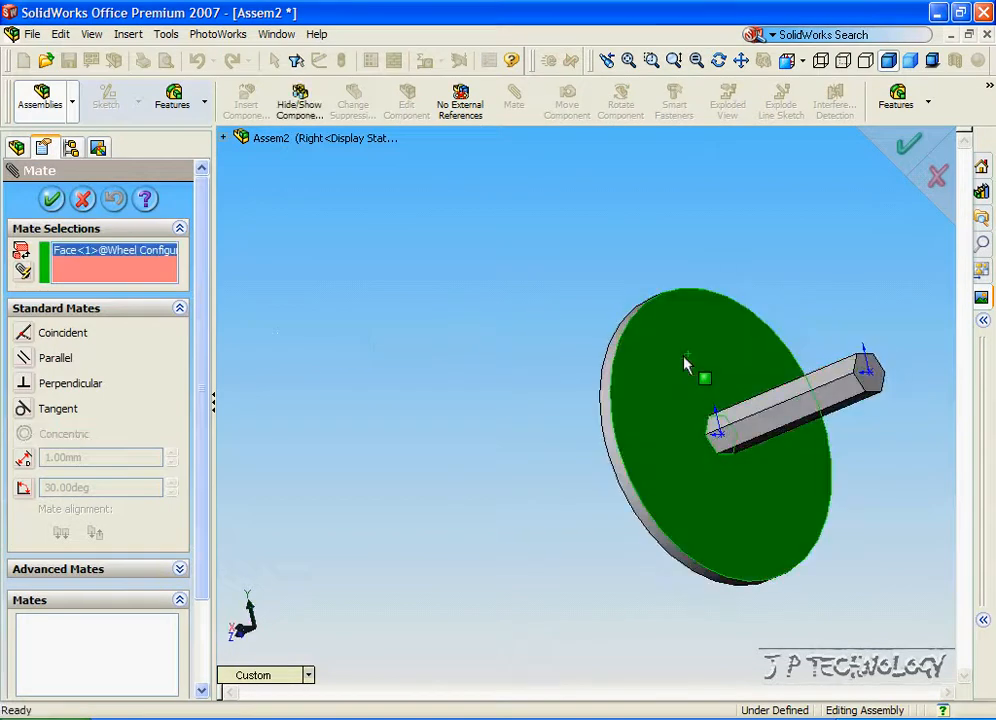
click(869, 371)
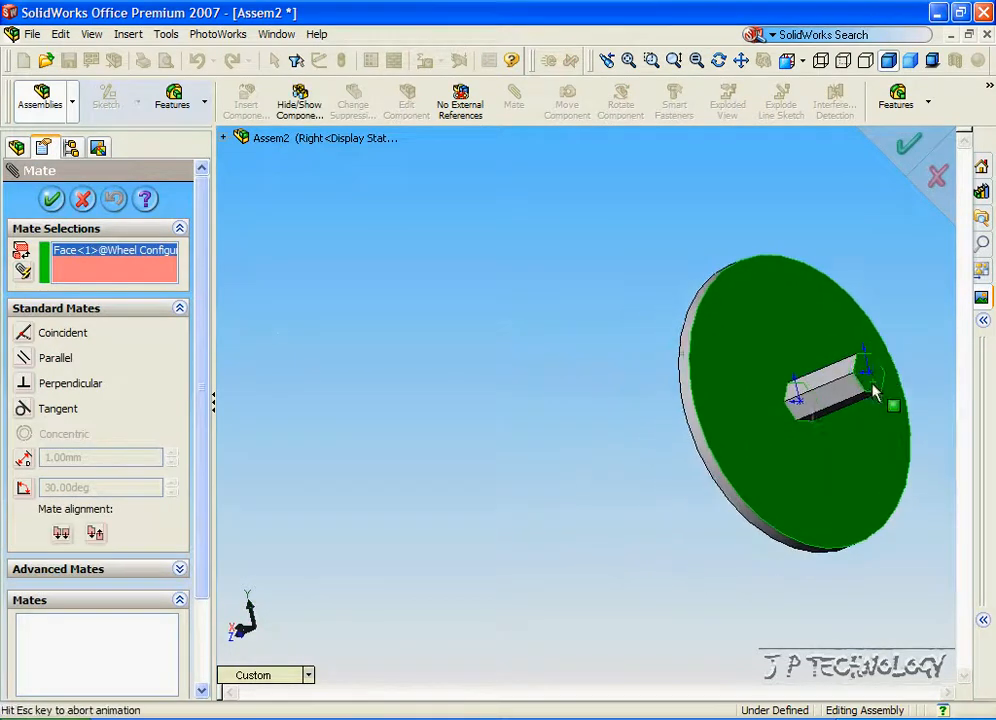
click(858, 466)
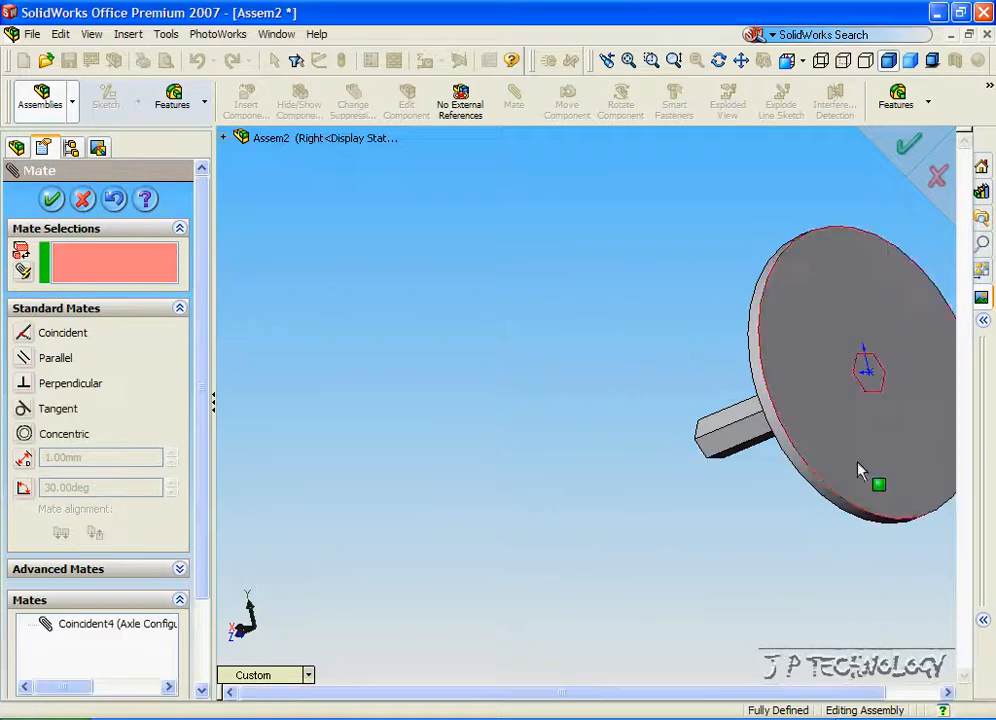
click(52, 199)
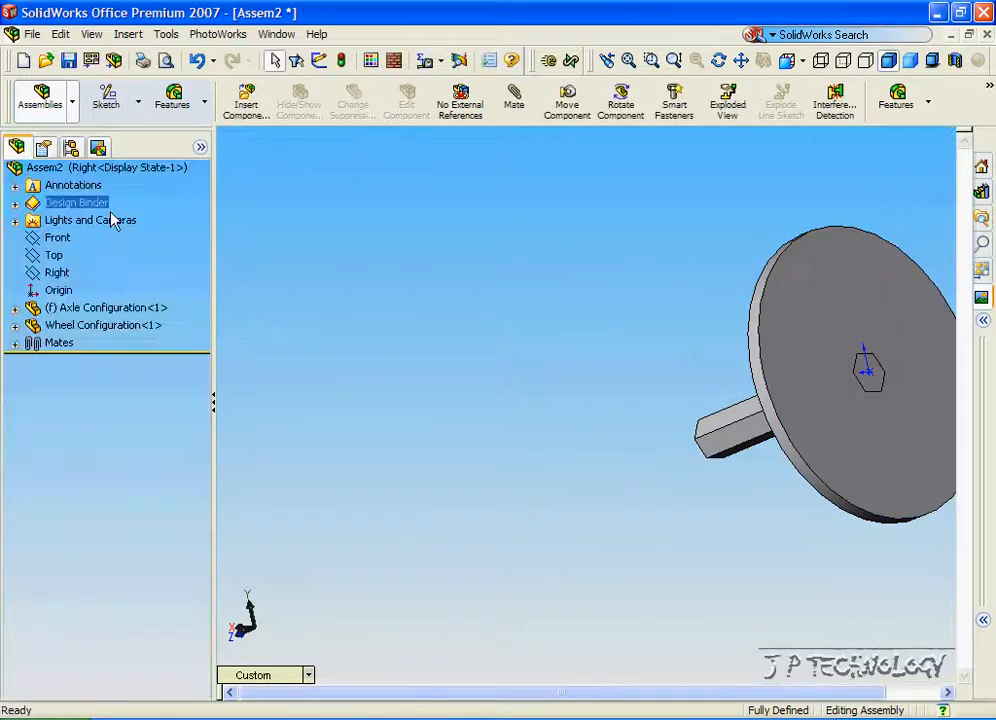
Activate the Center configuration of the assembly.
click(71, 150)
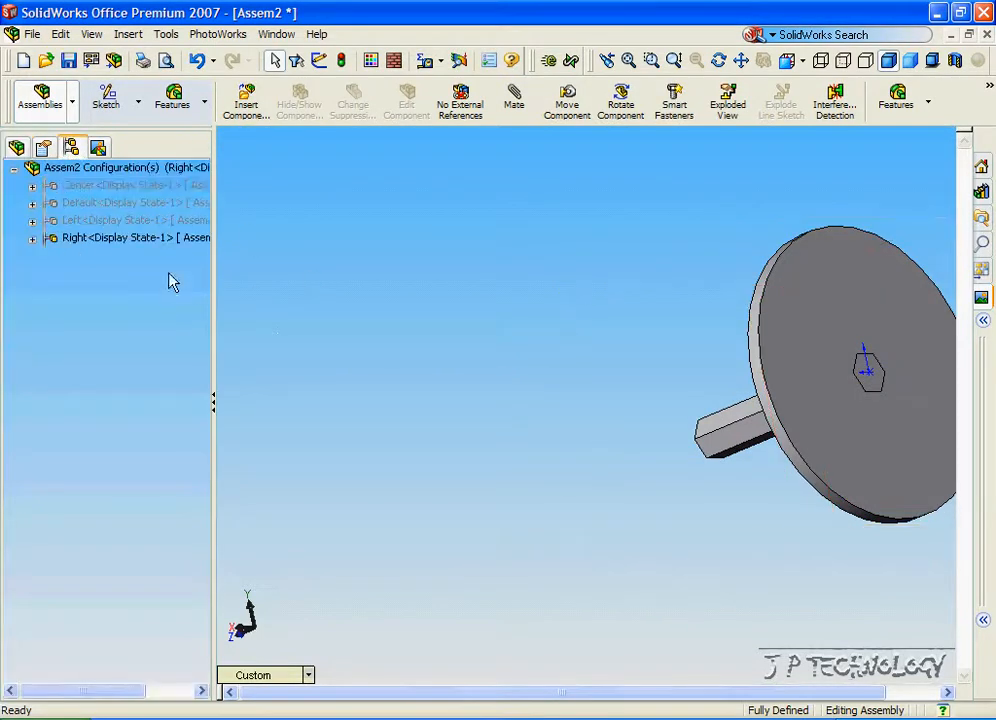
click(101, 188)
double_click(101, 188)
click(110, 219)
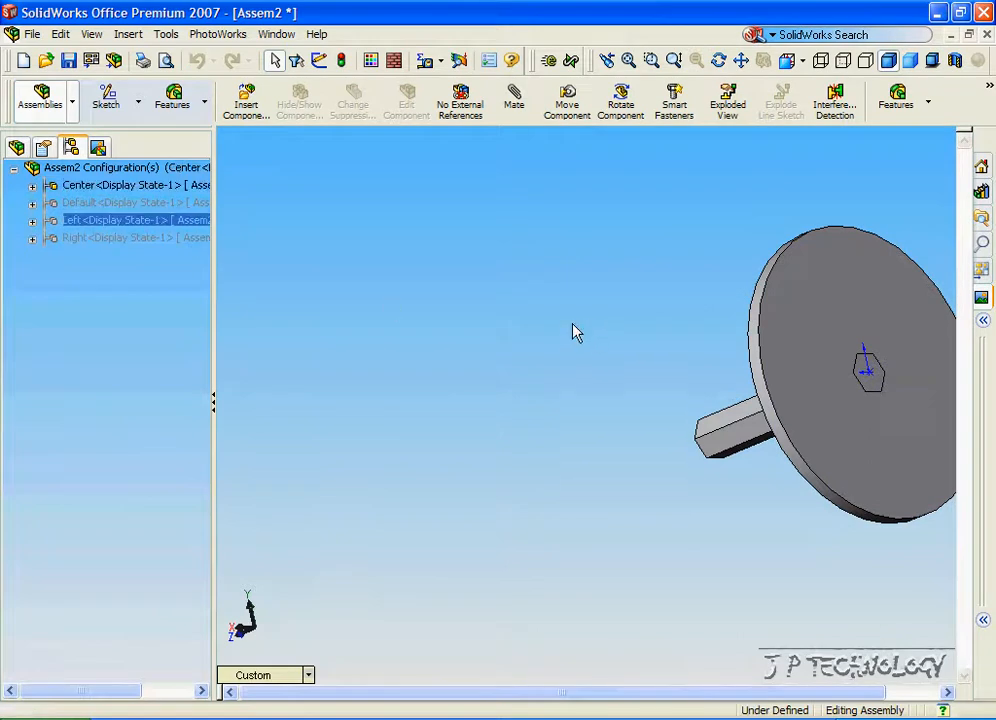
In the Center configuration, add a 70 mm distance mate between the axle's near end face and the wheel's front face.
click(518, 108)
click(700, 452)
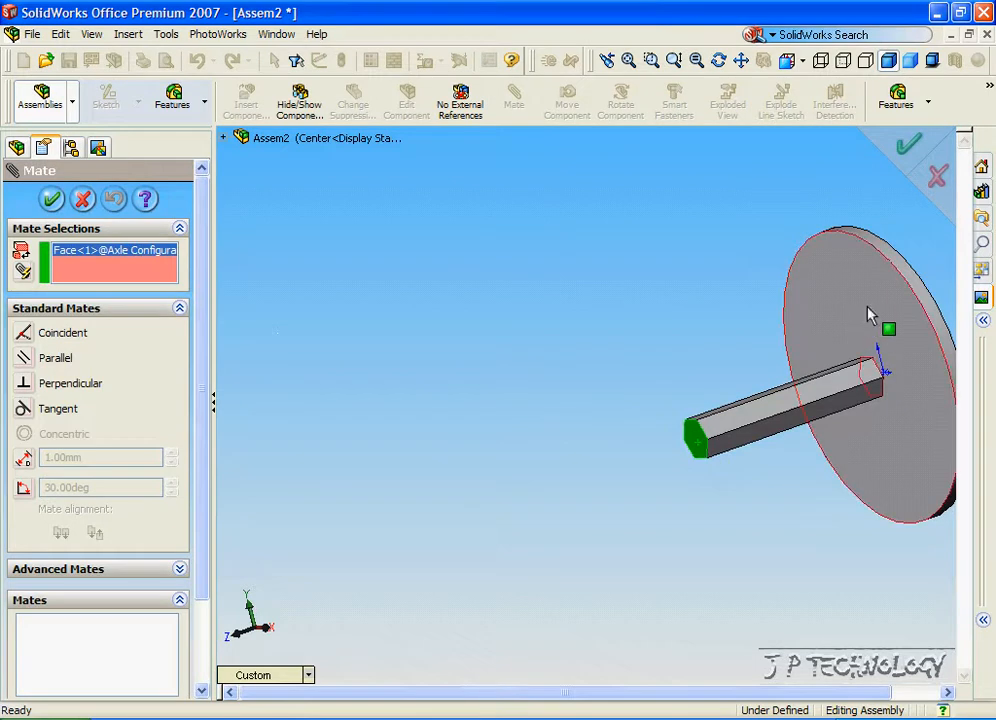
click(865, 327)
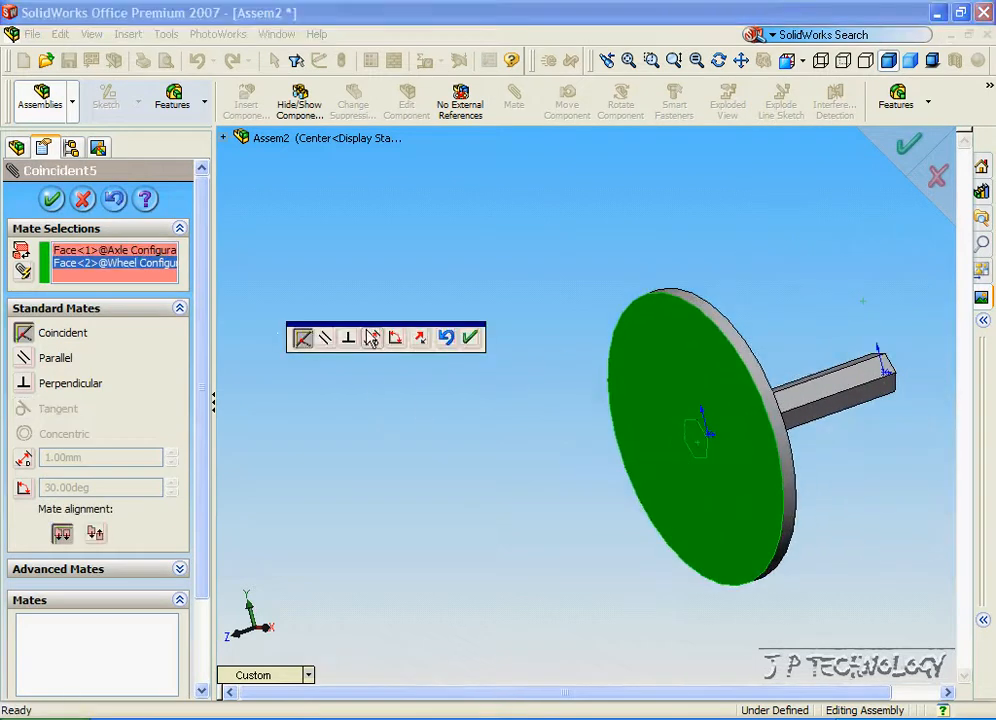
click(373, 339)
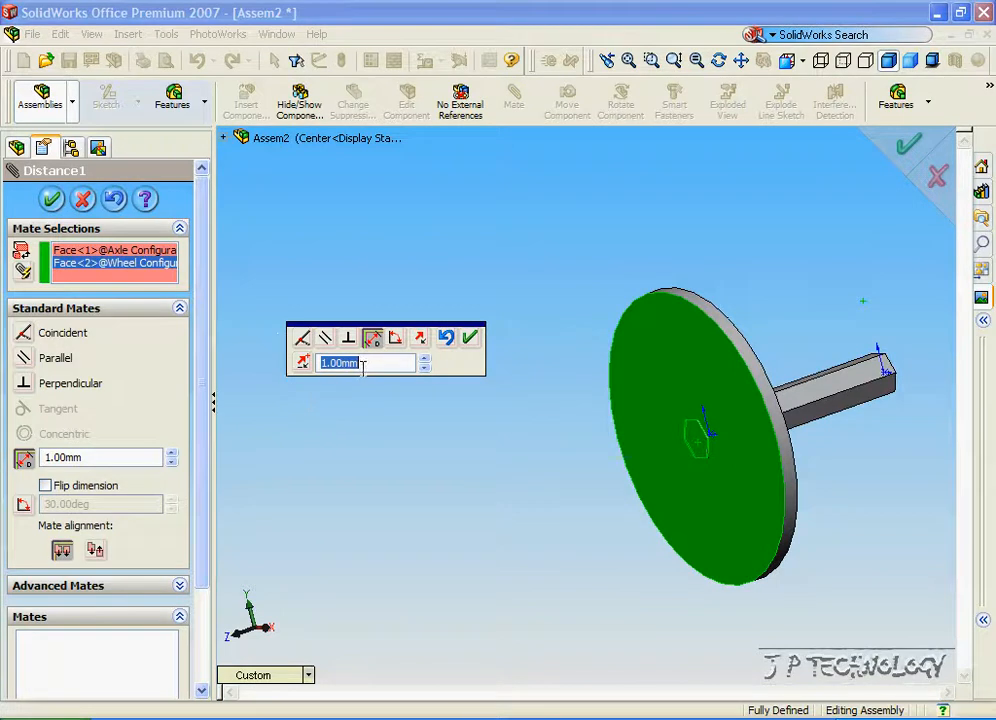
text(70)
key(Return)
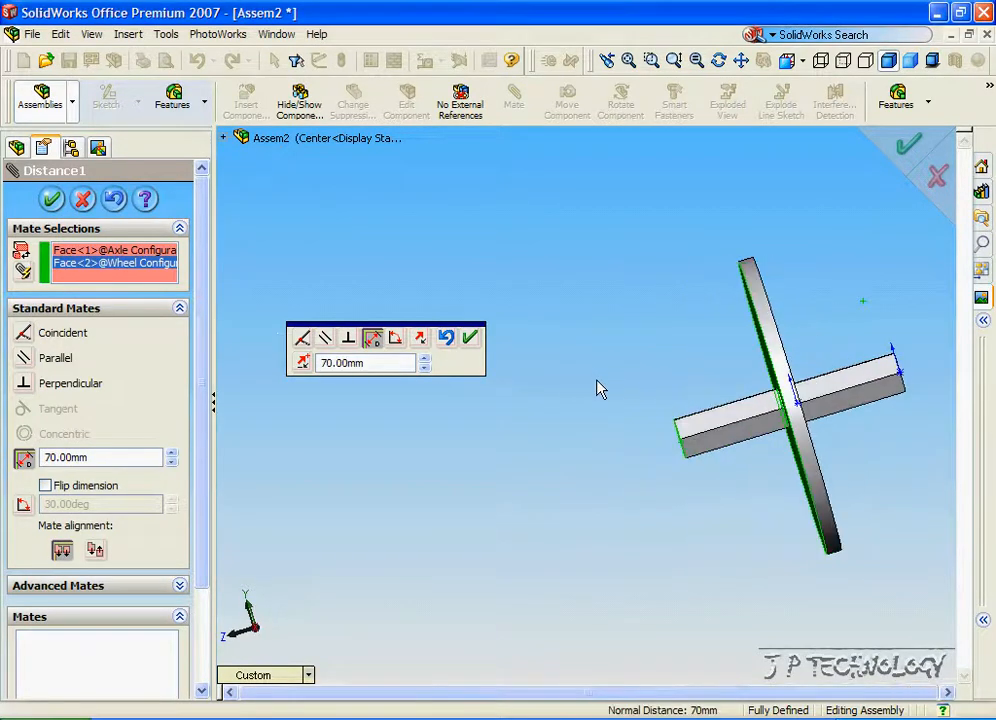
click(470, 338)
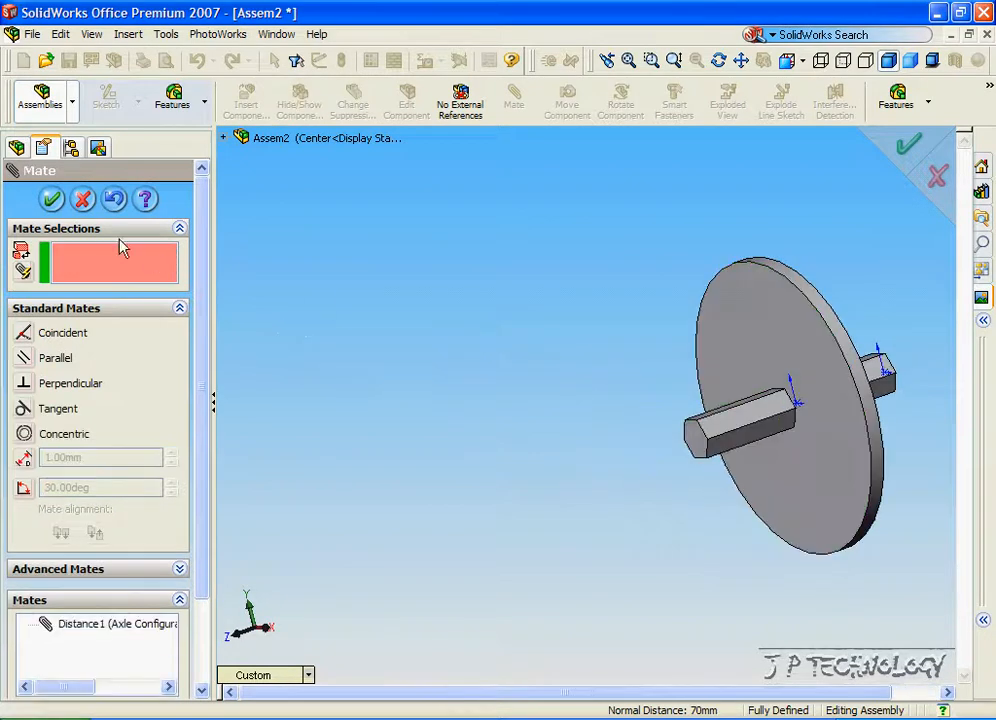
Activate the Left, Right, Center and Default configurations in turn to compare the wheel's position on the axle.
click(71, 147)
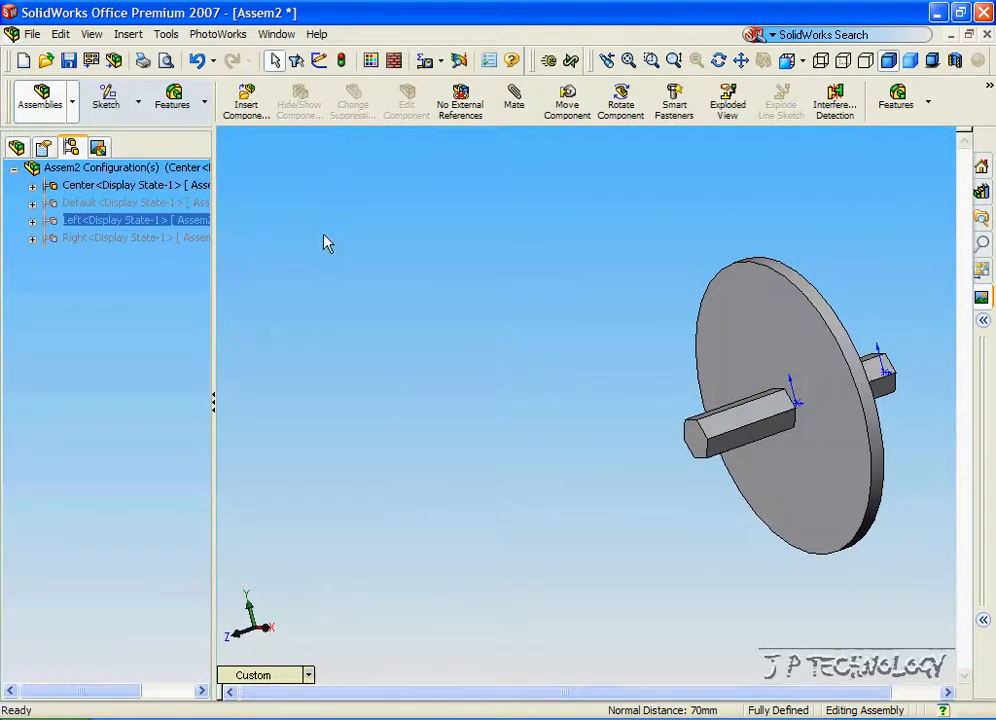
double_click(93, 228)
click(115, 245)
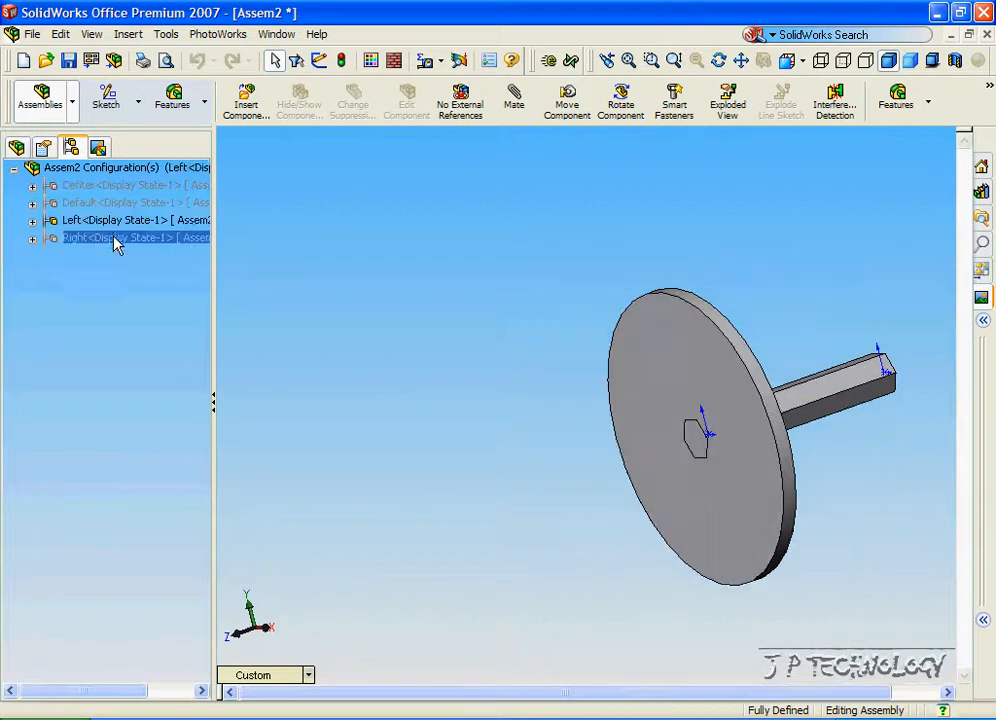
double_click(114, 238)
click(89, 188)
double_click(89, 188)
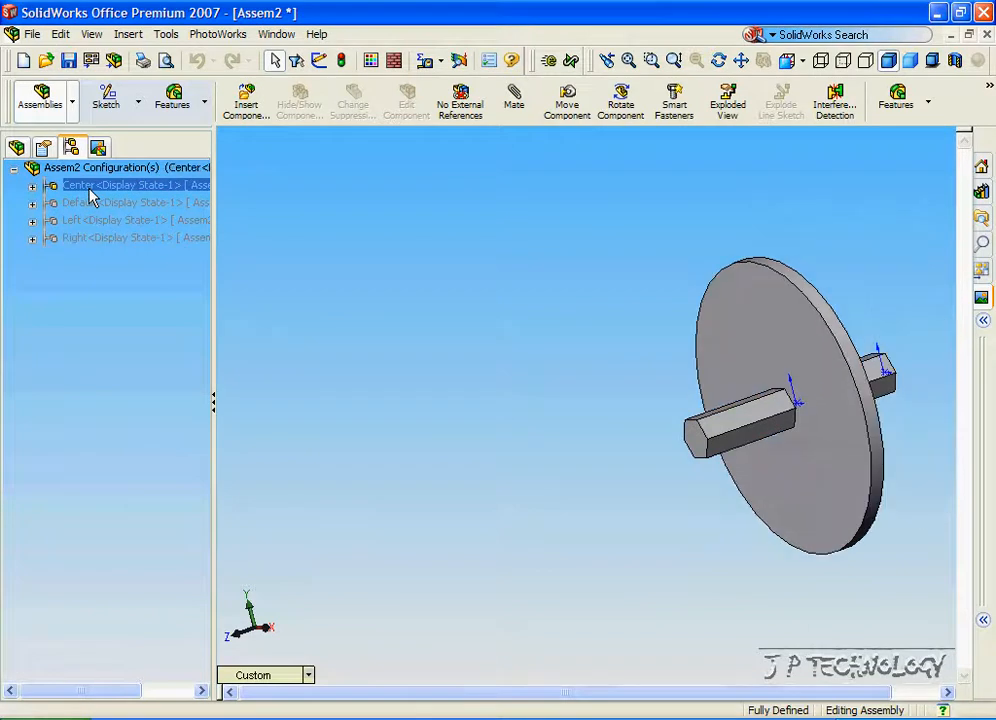
click(99, 204)
double_click(99, 205)
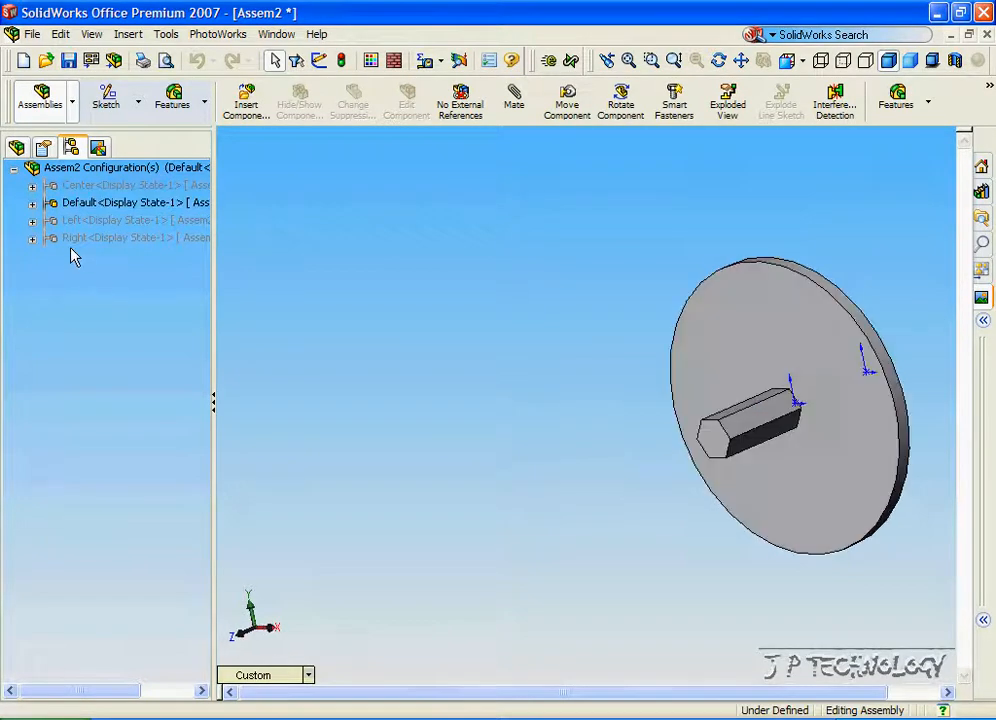
Activate the Left configuration and examine which of the assembly's mates are active or suppressed in it.
click(80, 221)
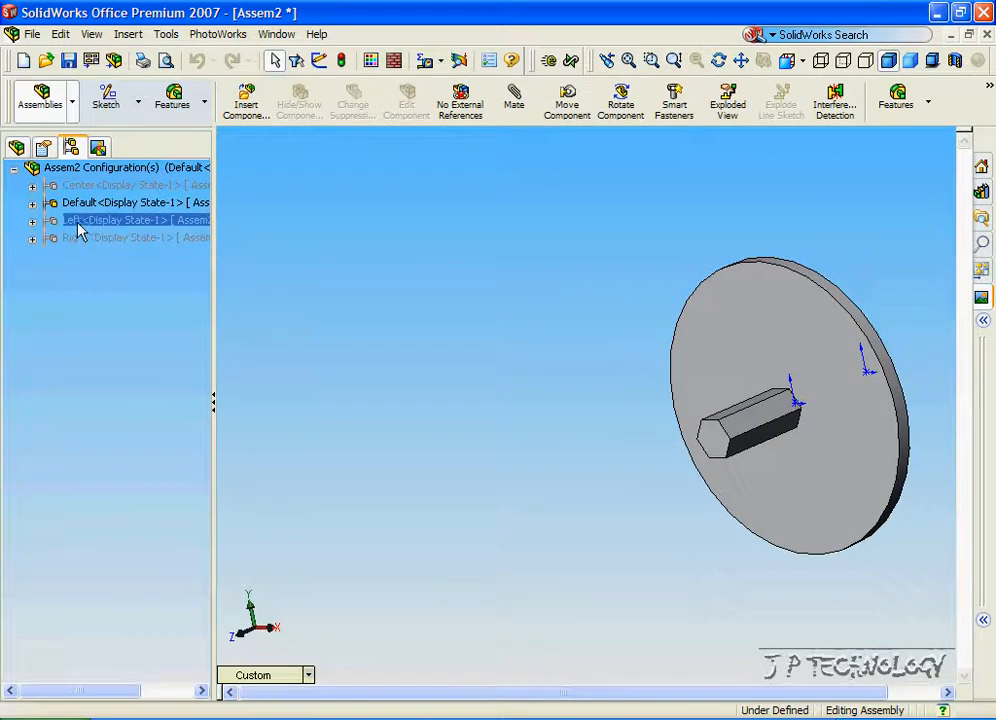
double_click(78, 222)
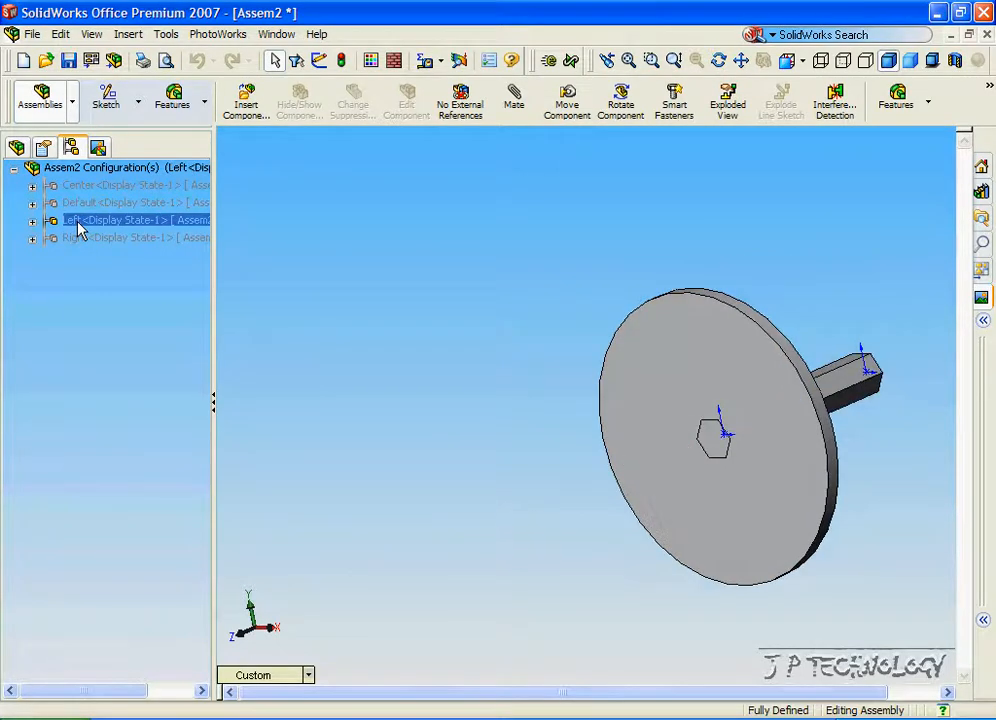
click(16, 148)
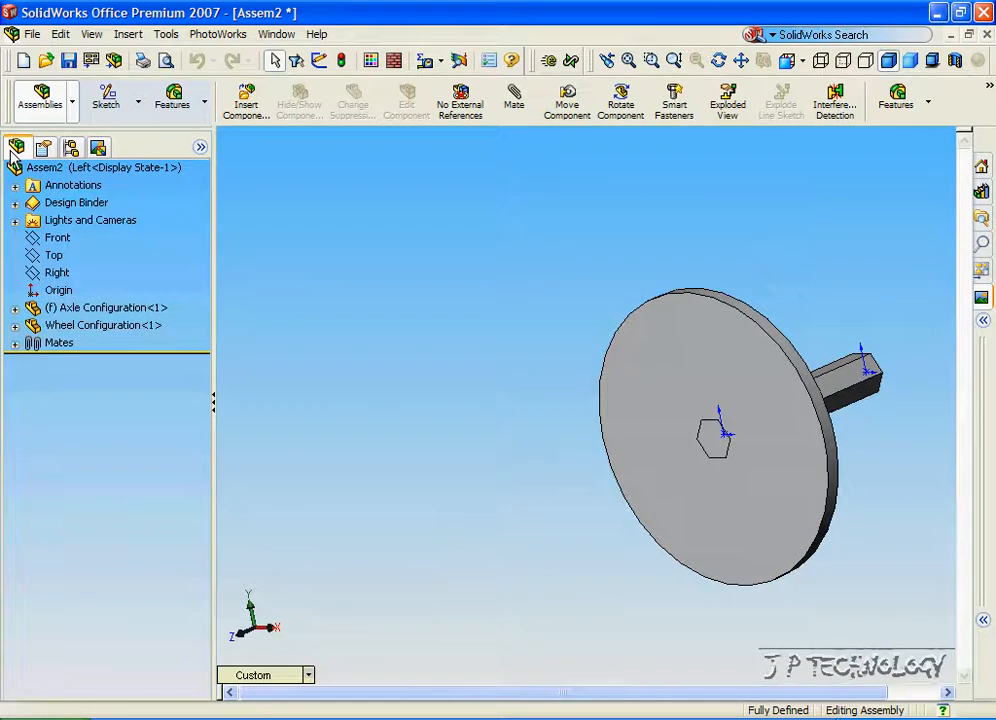
click(15, 343)
click(82, 378)
click(82, 395)
click(82, 378)
click(85, 360)
click(85, 398)
click(90, 414)
click(92, 431)
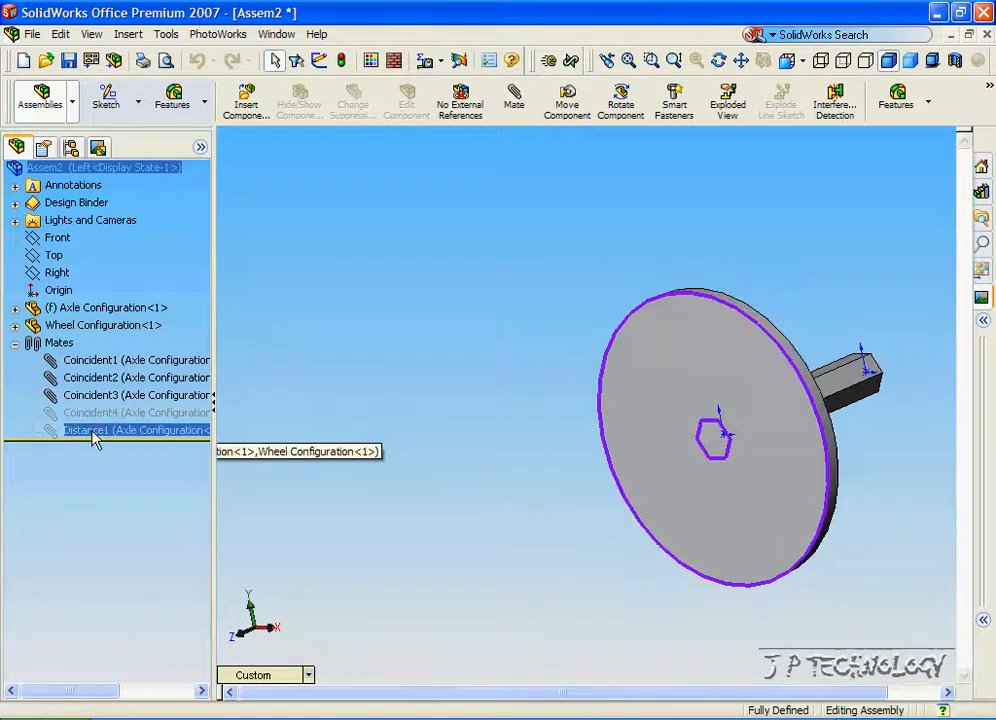
key(Escape)
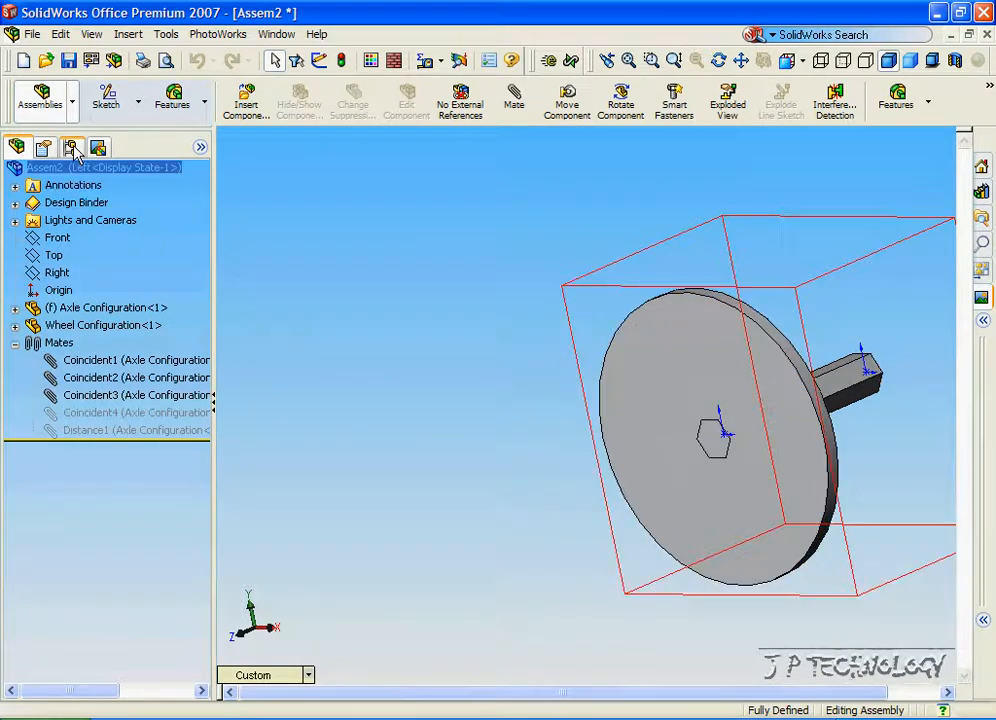
Activate the Right configuration and examine its mates and the faces they align.
click(72, 148)
double_click(83, 240)
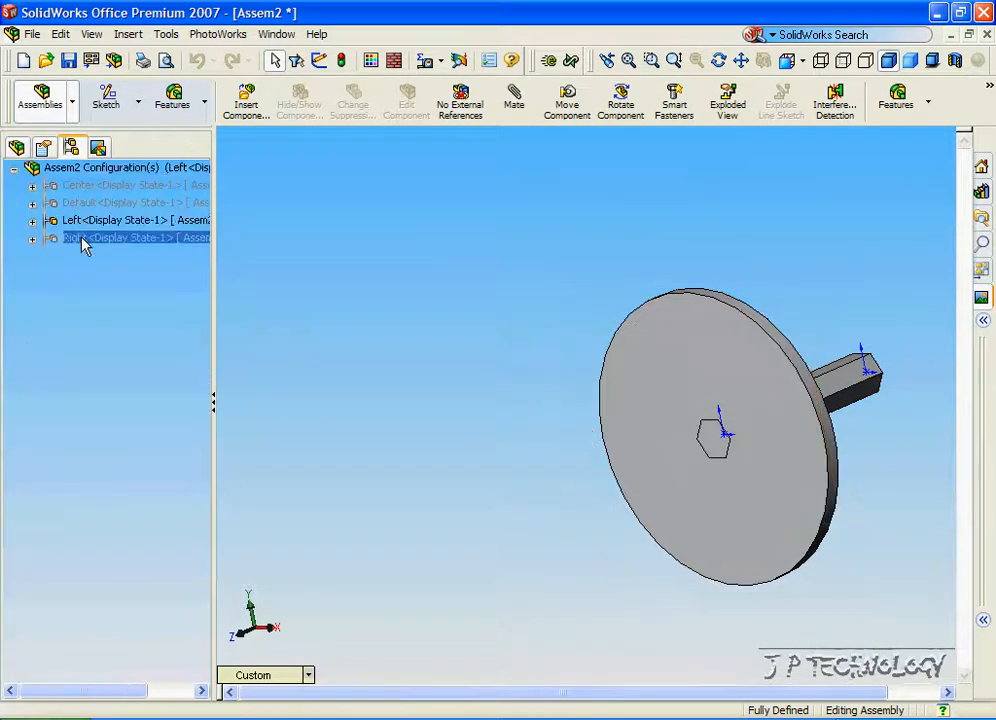
click(16, 149)
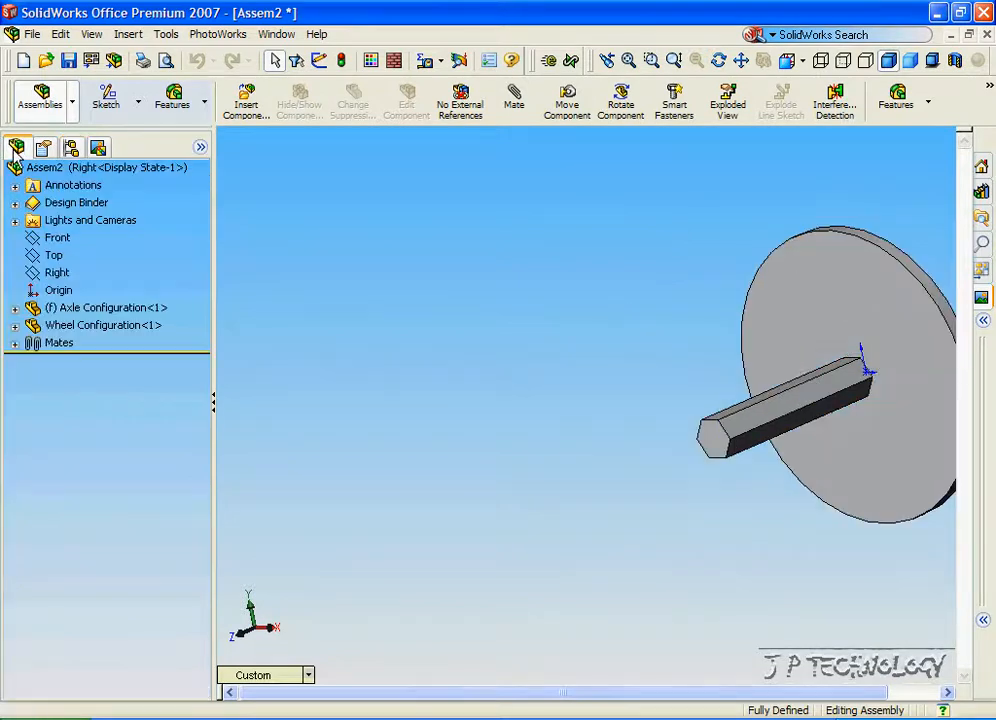
click(15, 344)
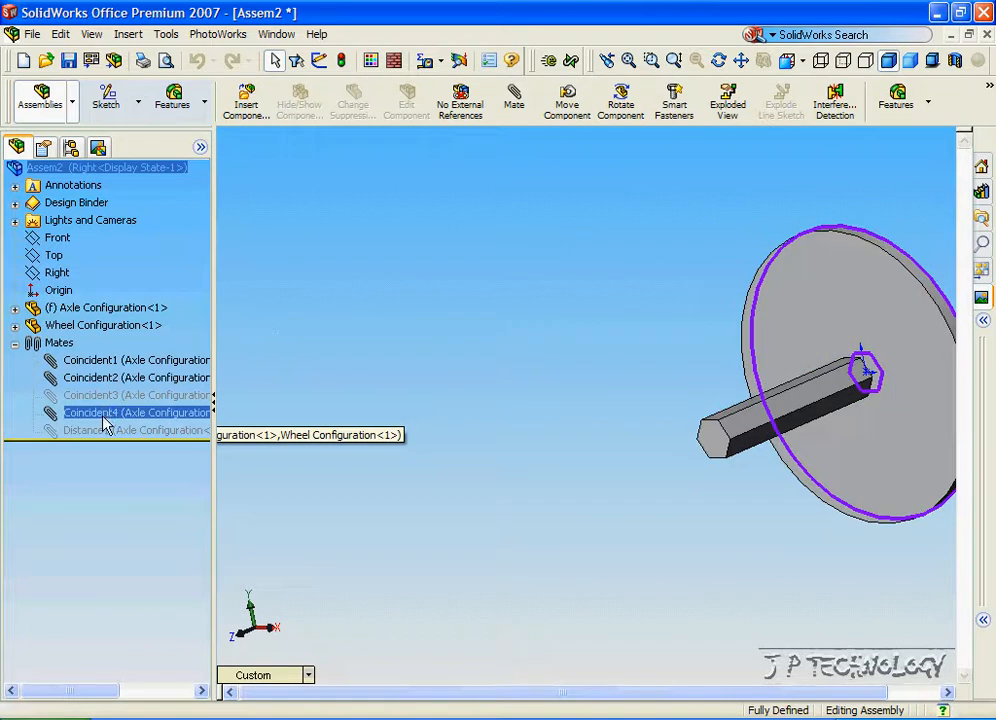
middle_drag(345, 380, 615, 333)
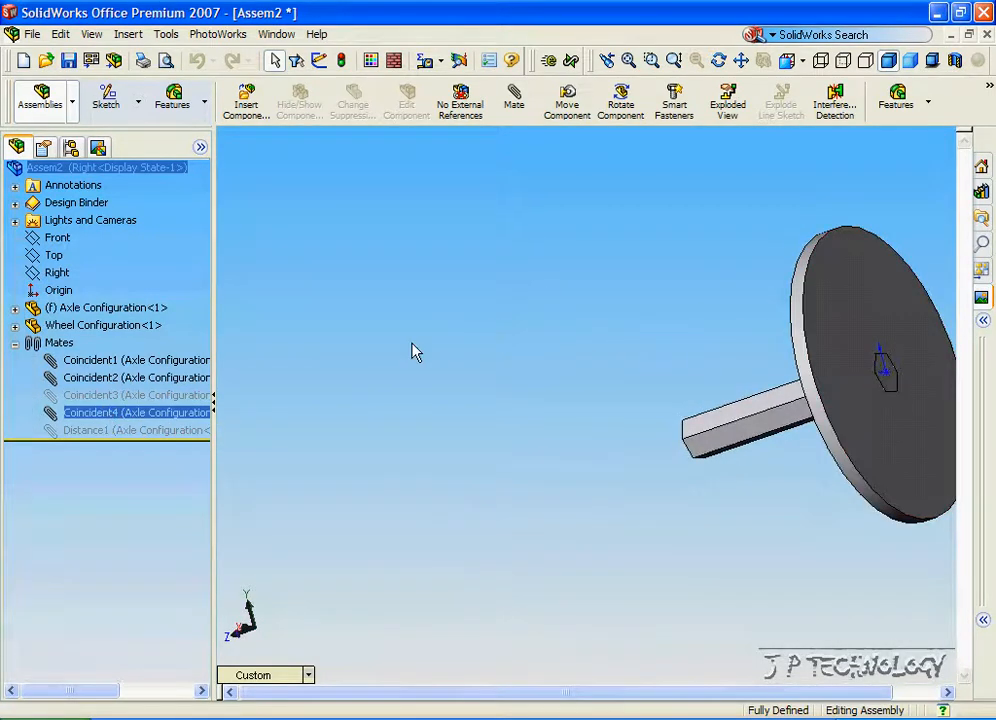
click(378, 354)
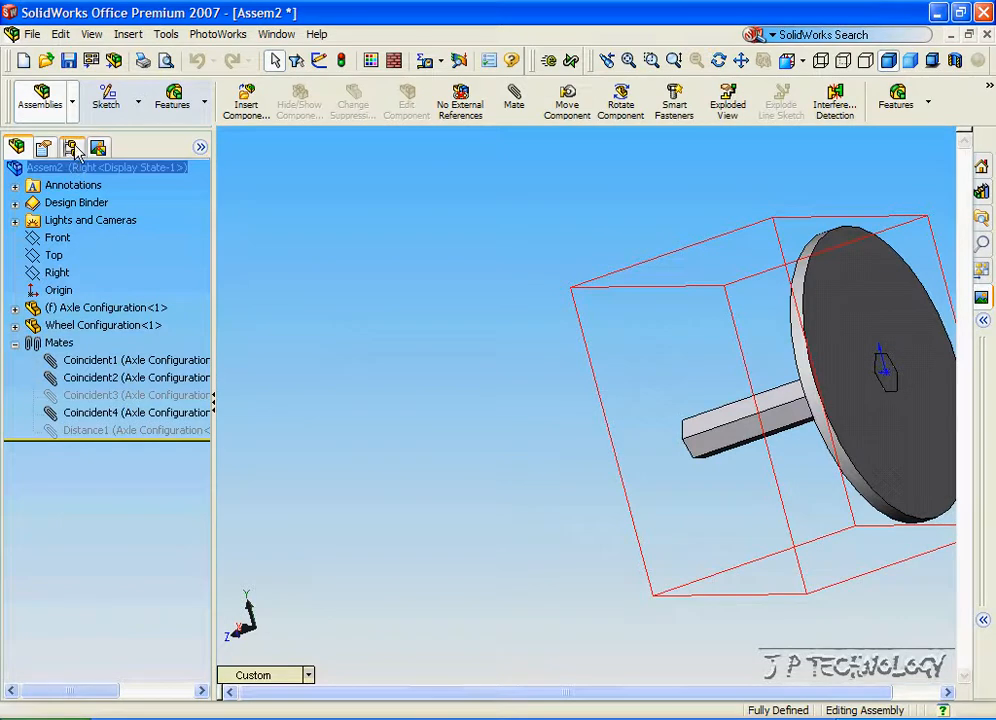
Activate the Center configuration and examine its mates, including the distance mate that positions the wheel on the axle.
click(73, 148)
double_click(90, 189)
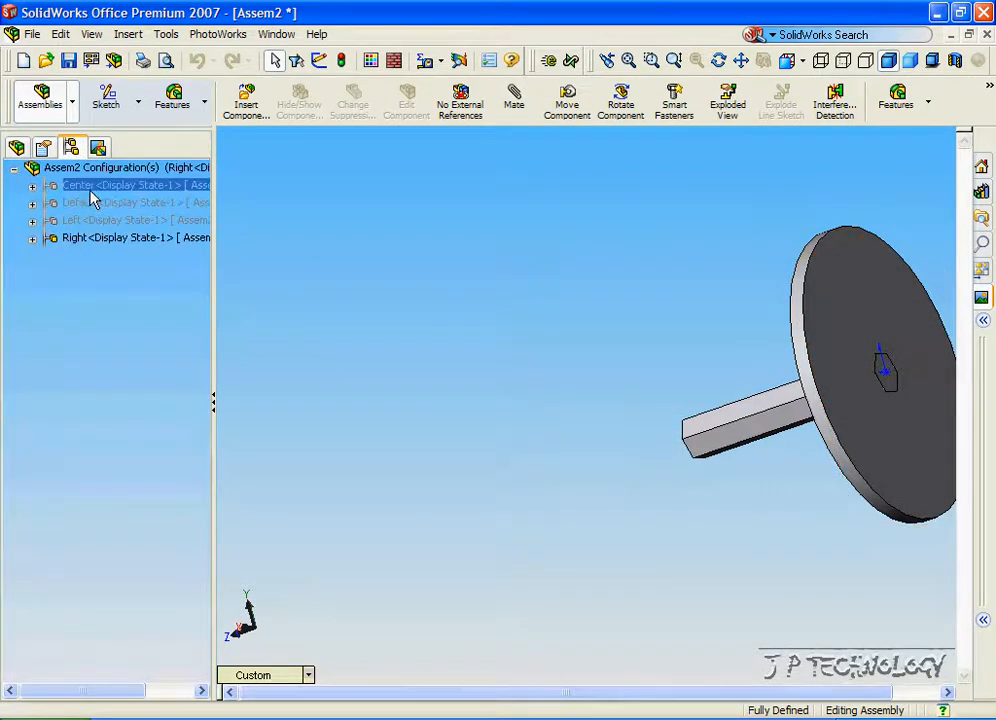
click(40, 167)
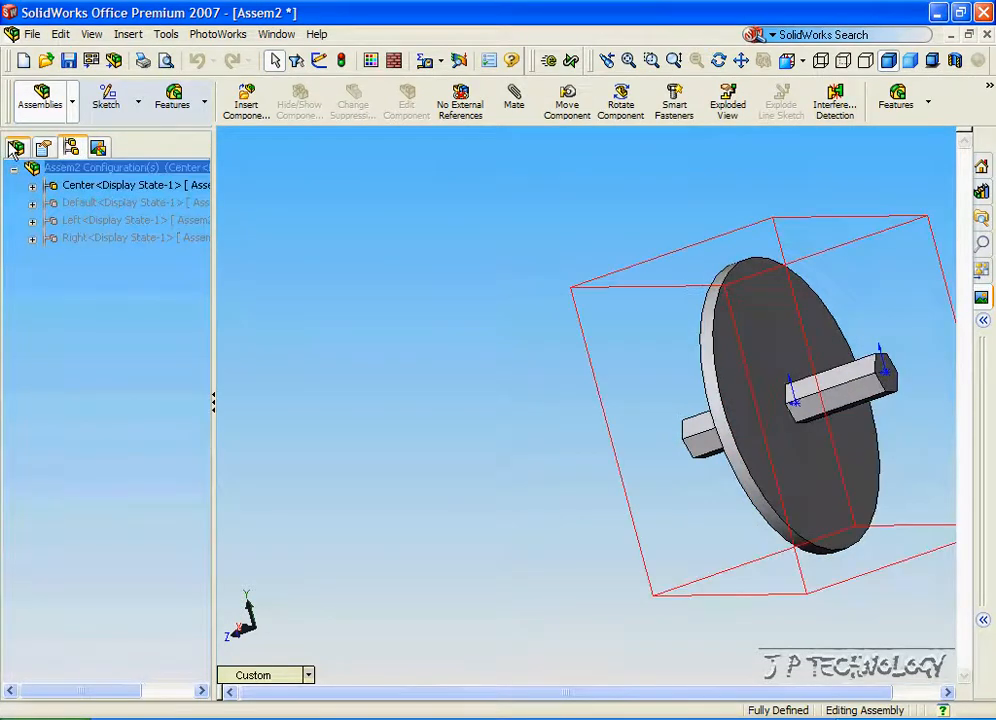
click(14, 148)
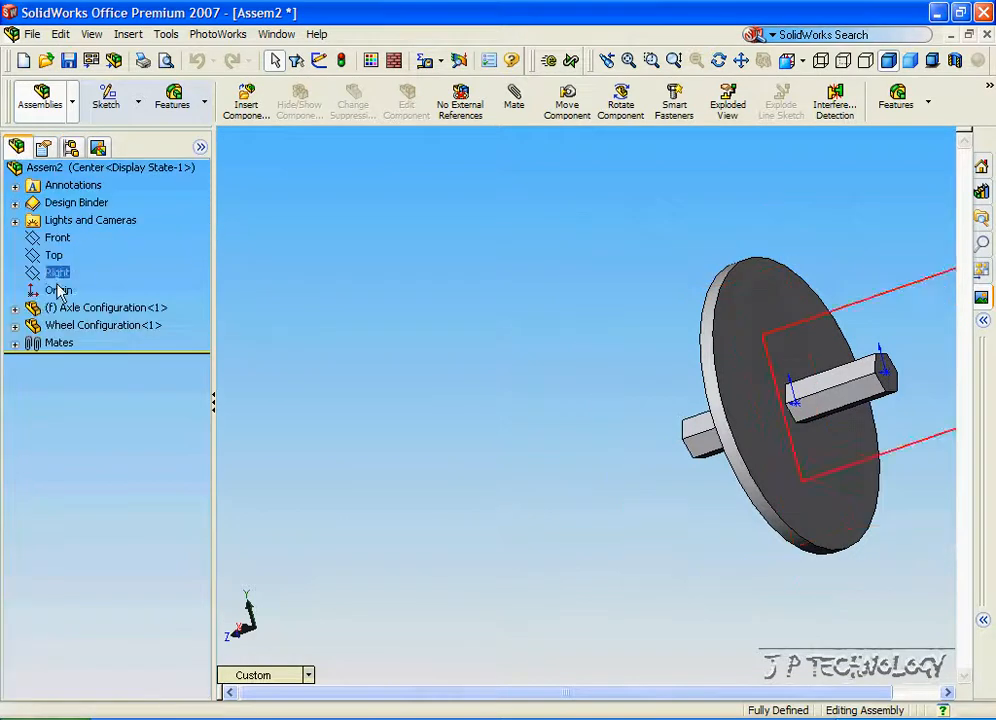
click(14, 342)
click(111, 430)
click(107, 412)
click(100, 430)
click(252, 355)
key(ctrl+z)
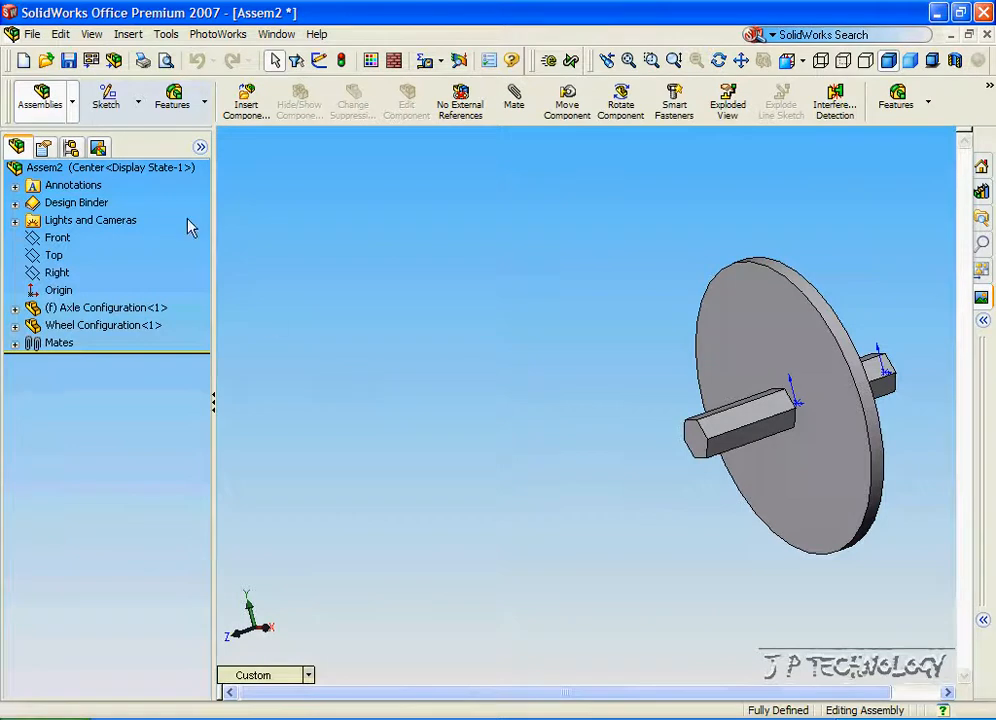
Switch through the Left, Right and Center configurations in turn to review how the wheel moves along the axle.
click(70, 146)
click(82, 221)
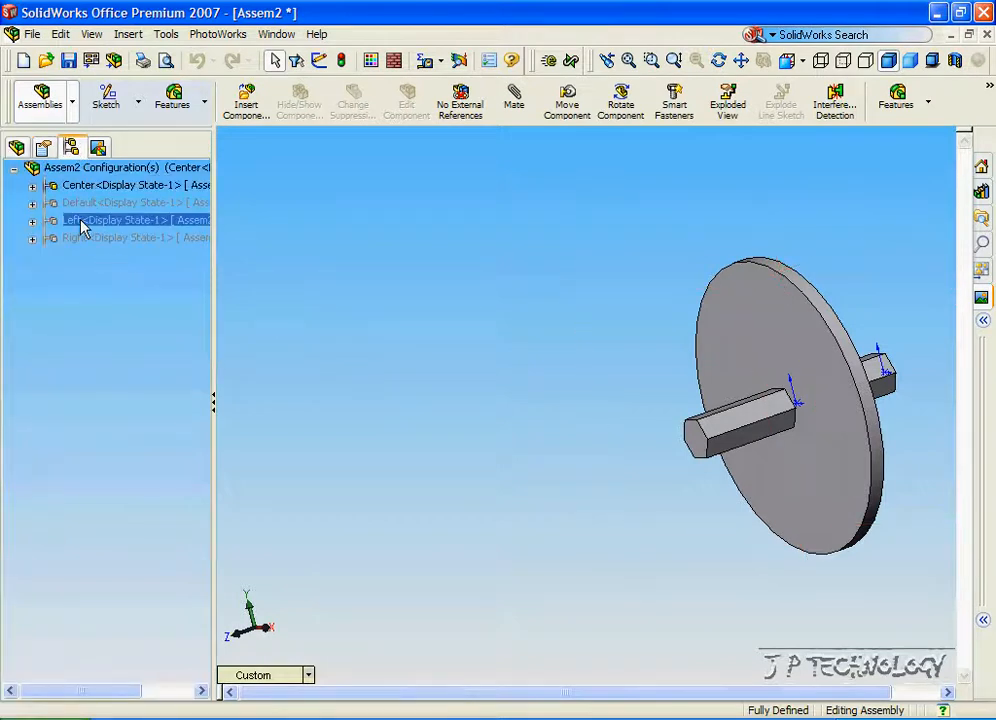
double_click(81, 221)
double_click(104, 240)
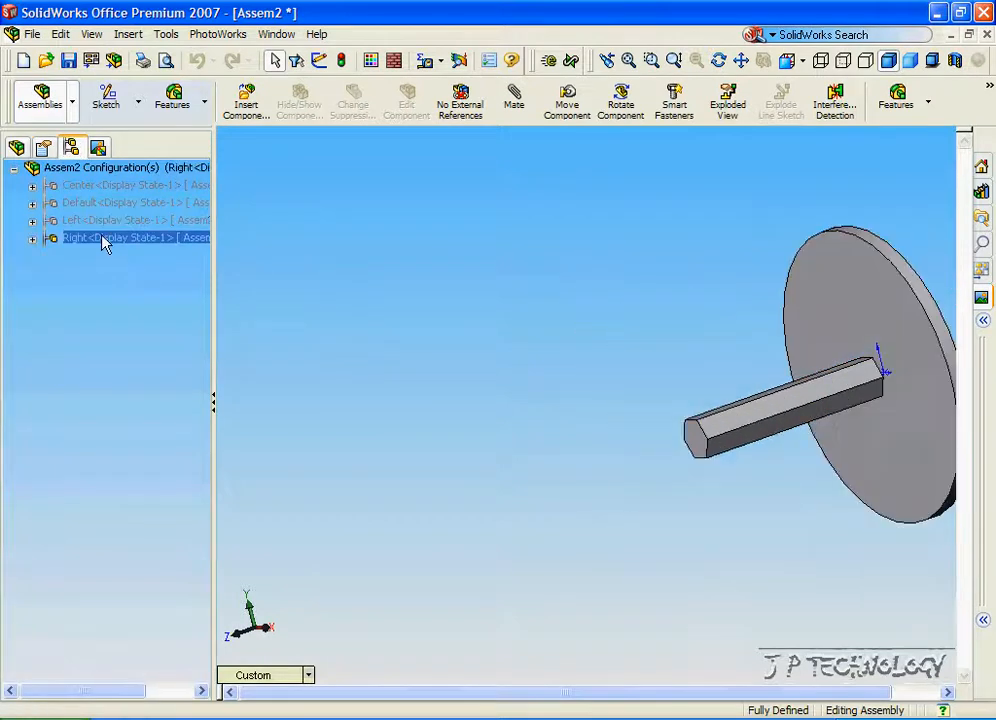
double_click(93, 188)
click(100, 220)
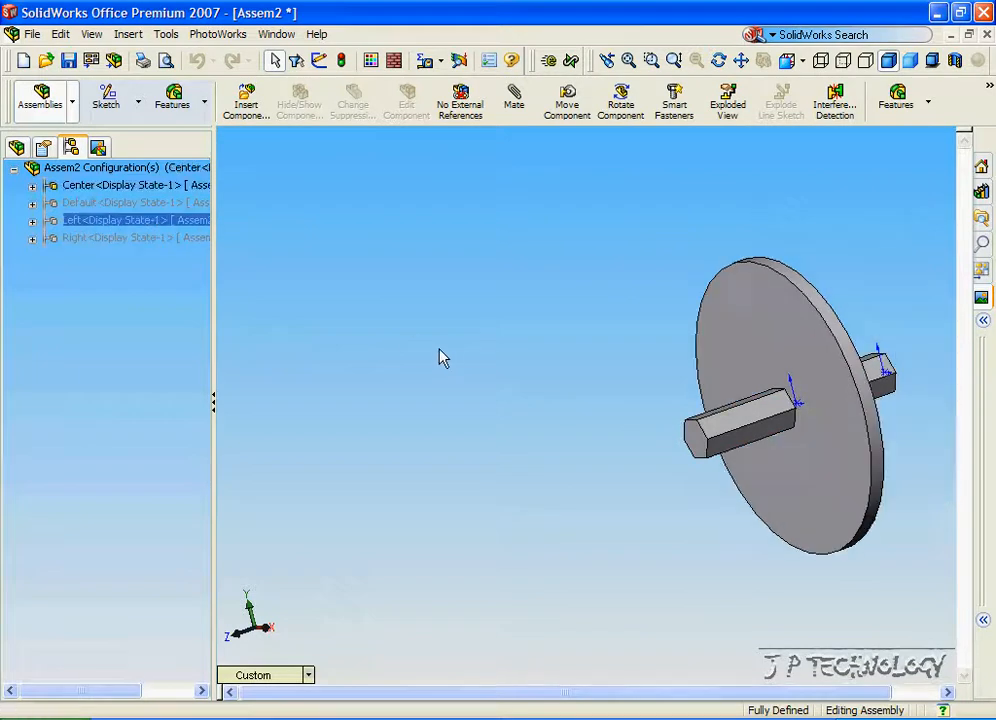